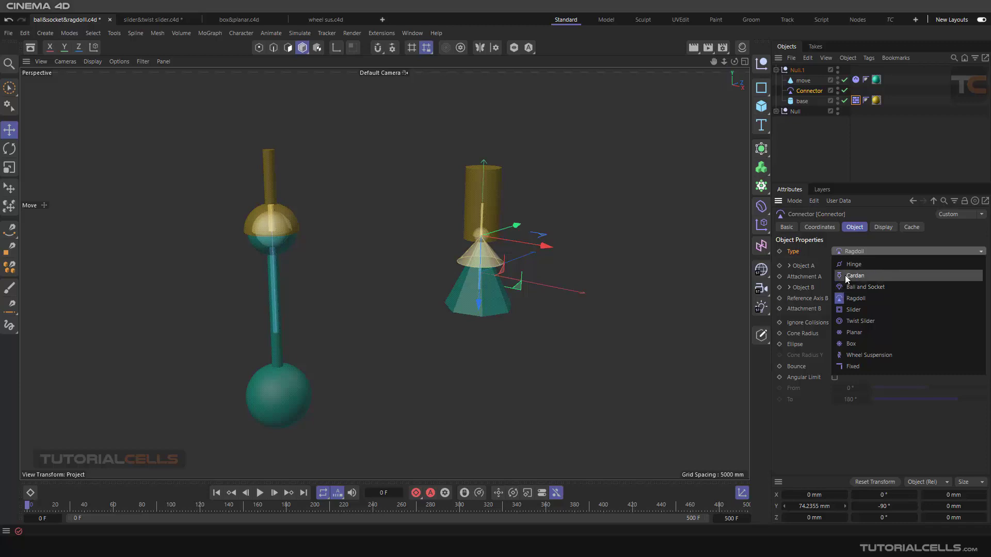
Step: Expand the Null group and select the Connector inside it, framing the ball joint for a closer view
left_click(776, 111)
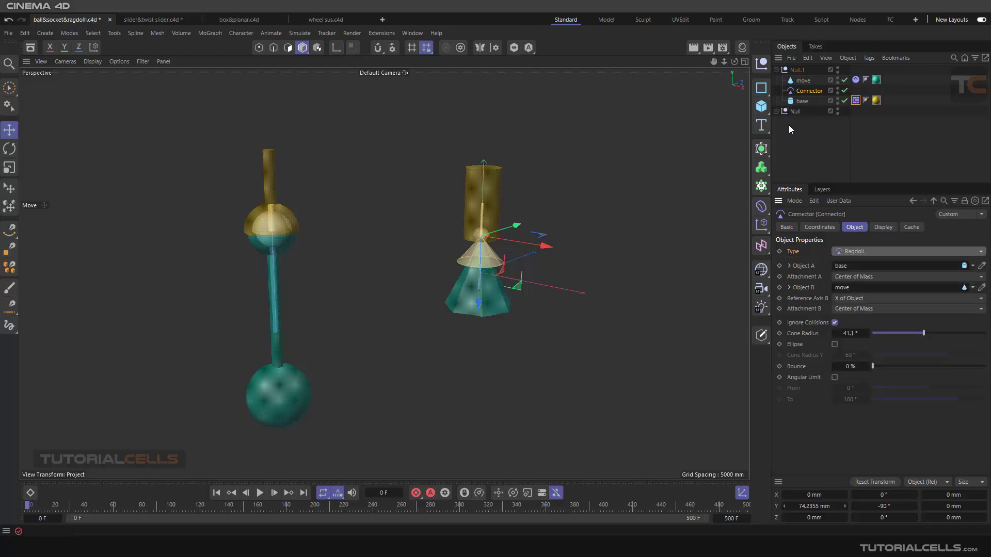
left_click(801, 133)
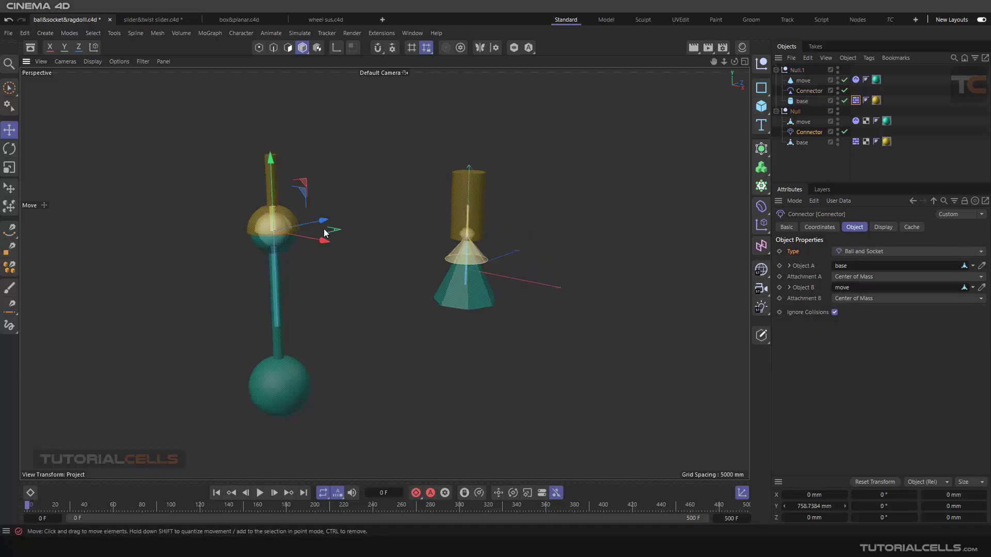
middle_click_drag(276, 229, 323, 227, "alt")
scroll(317, 230, "up", 5)
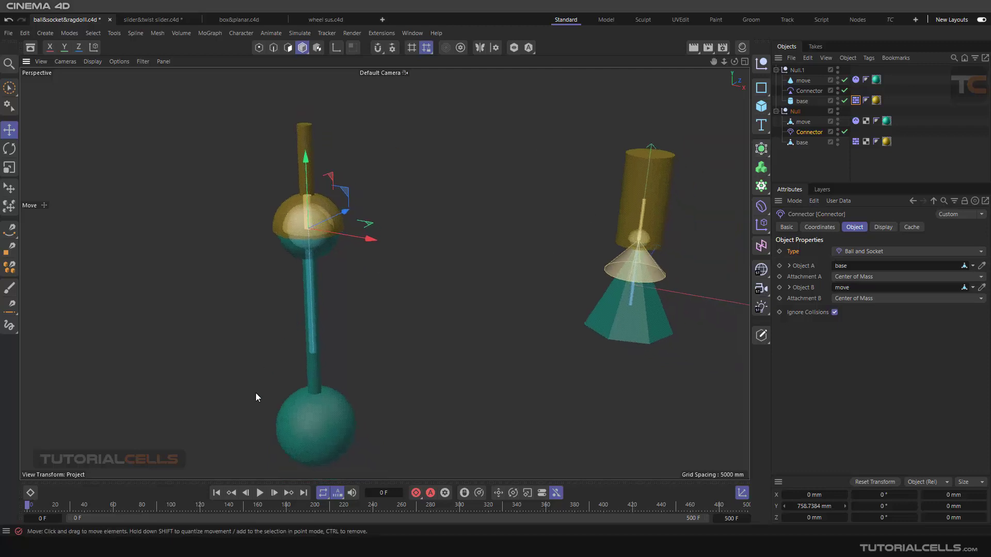
Step: Play the simulation and examine the motion of the ball joint and the ragdoll joint, then return to the first frame
left_click(259, 493)
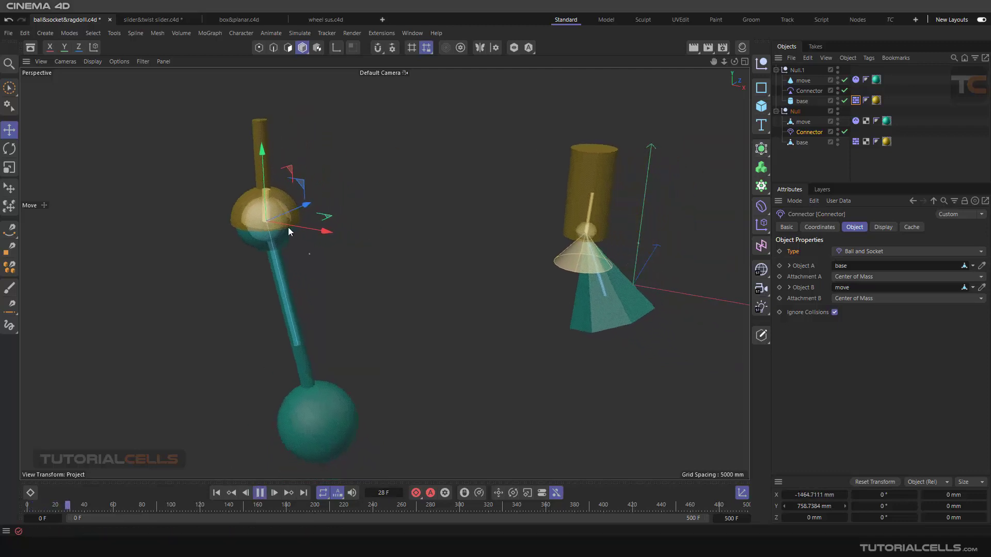
left_click_drag(232, 198, 276, 299)
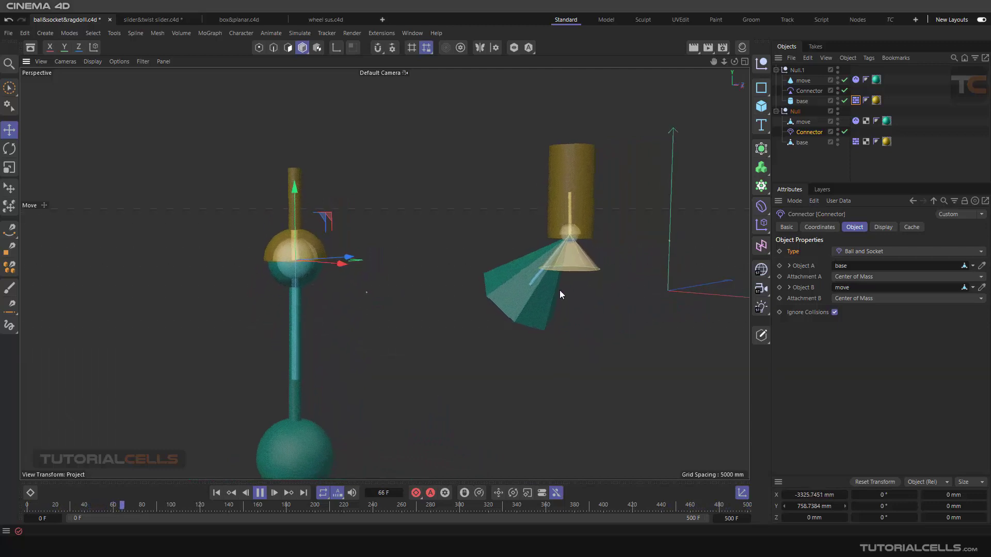
mouse_move(547, 284)
left_mouse_down("alt")
mouse_move(457, 287)
mouse_move(466, 277)
mouse_move(587, 318)
mouse_move(579, 306)
mouse_move(536, 298)
left_mouse_up("alt")
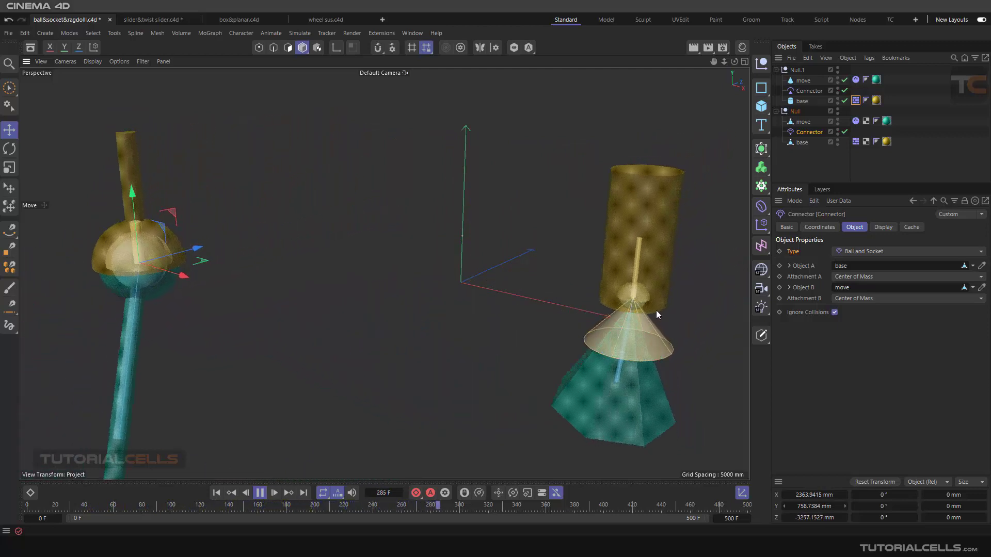
left_click_drag(656, 306, 535, 287, "alt")
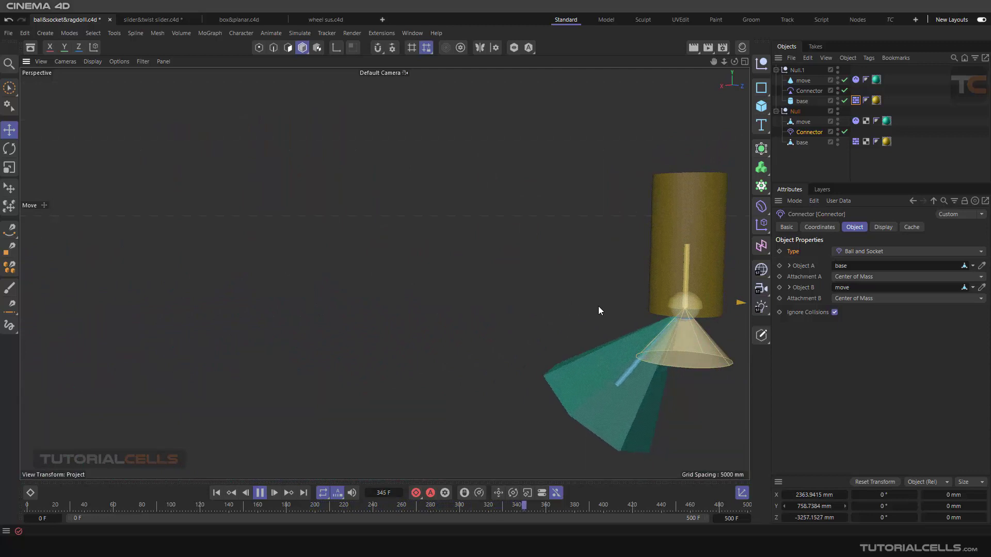
left_click_drag(383, 272, 459, 284, "alt")
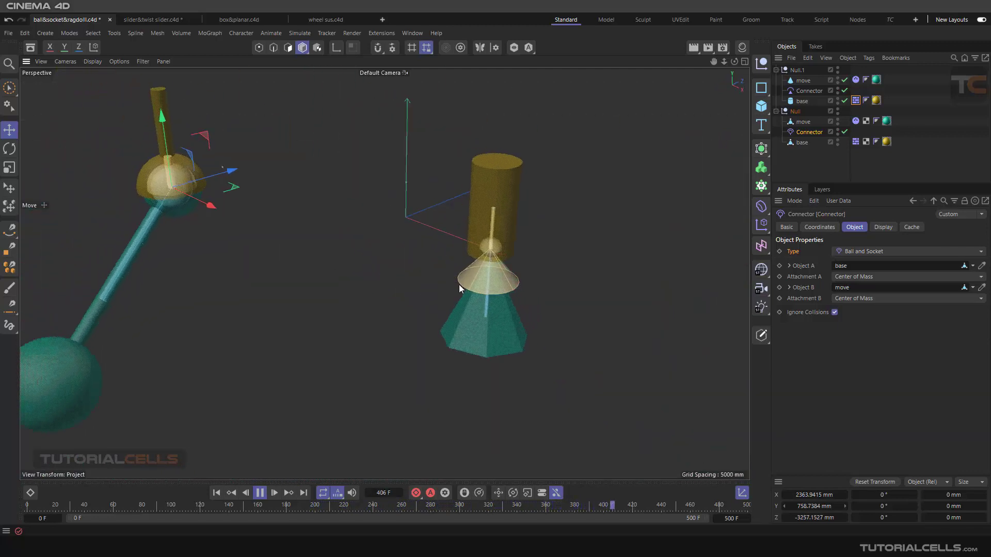
left_click(259, 493)
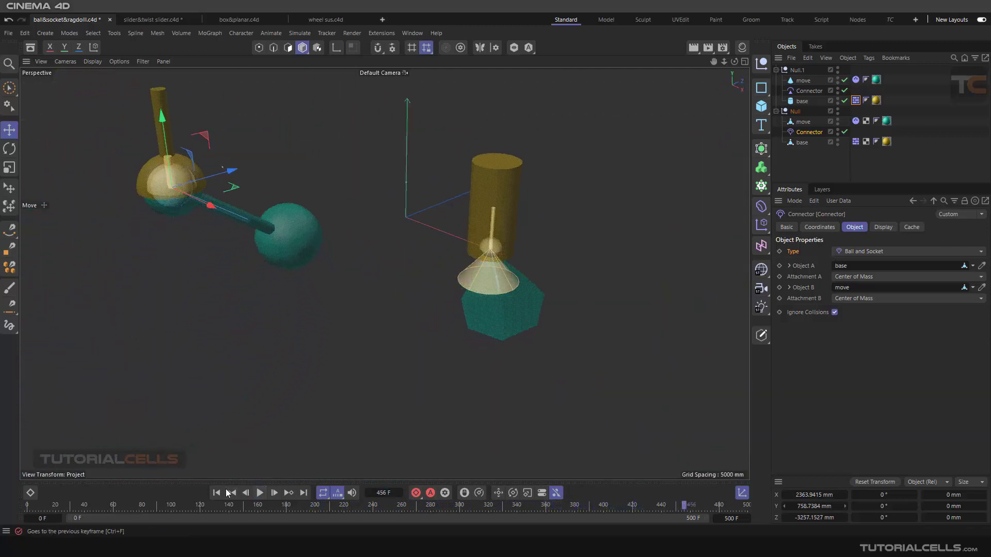
left_click(224, 493)
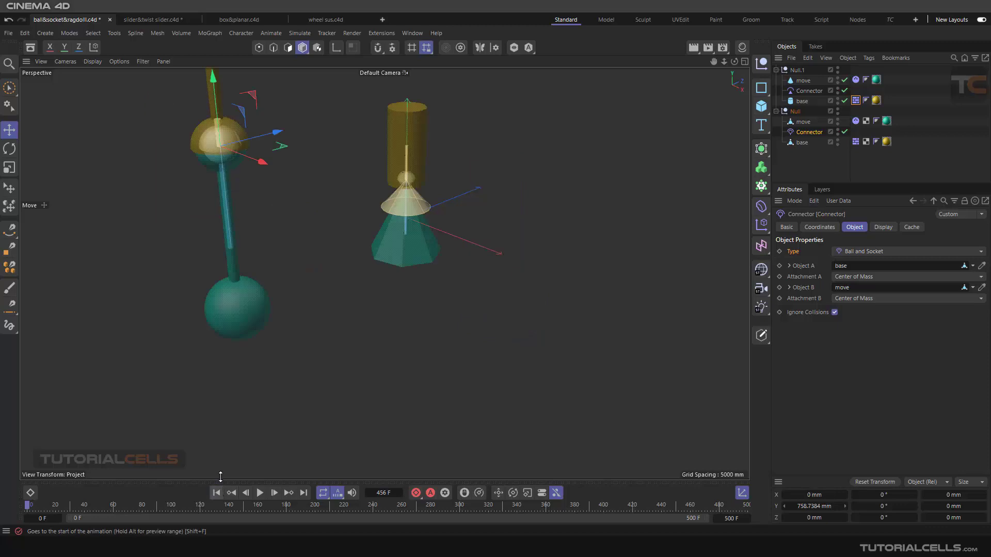
Step: Delete the Ball and Socket connector from the Null group
left_click_drag(385, 273, 553, 218, "alt")
scroll(396, 296, "up", 5)
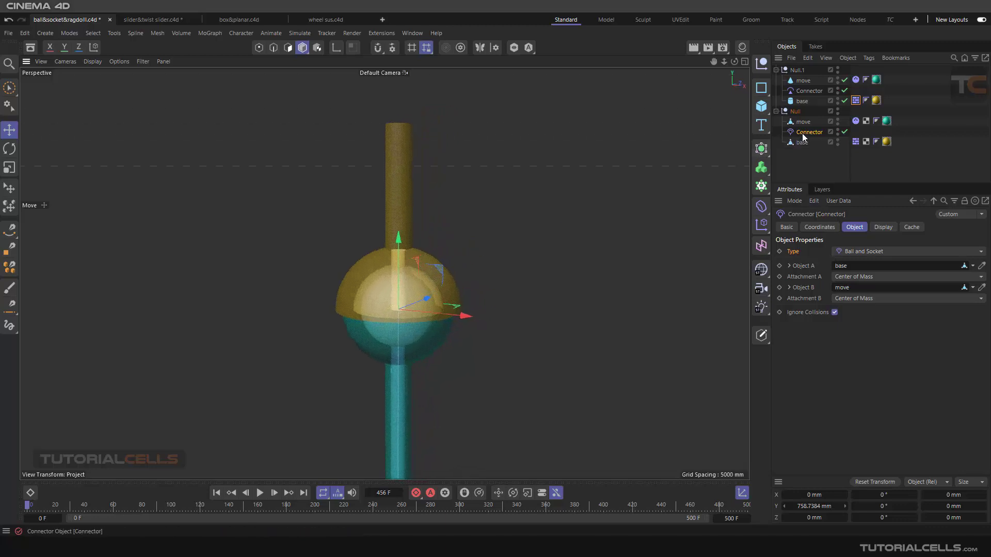
key("Delete")
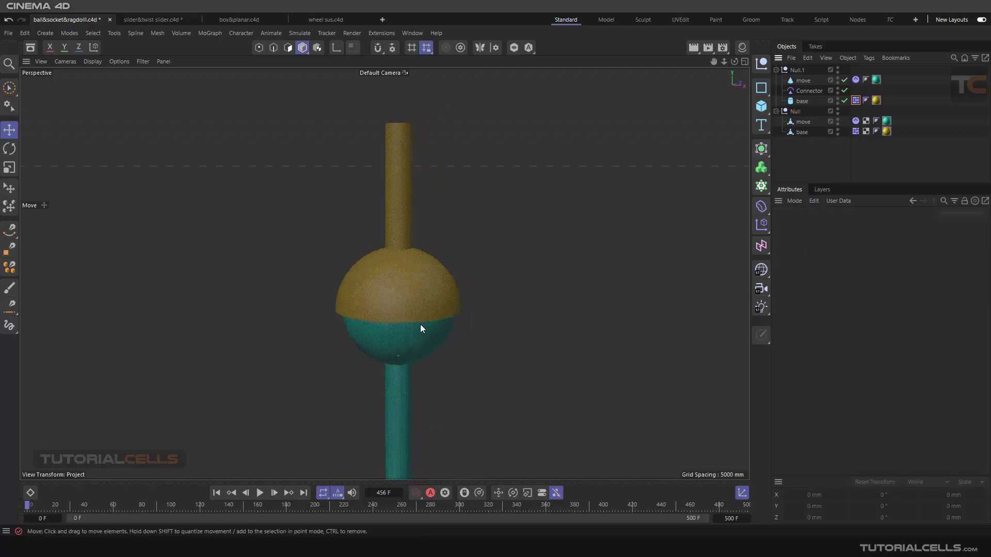
Step: Try raising the base socket to about 2796 mm in Y to separate it from the ball of the move object
left_click_drag(420, 324, 419, 291, "alt")
left_click(419, 291)
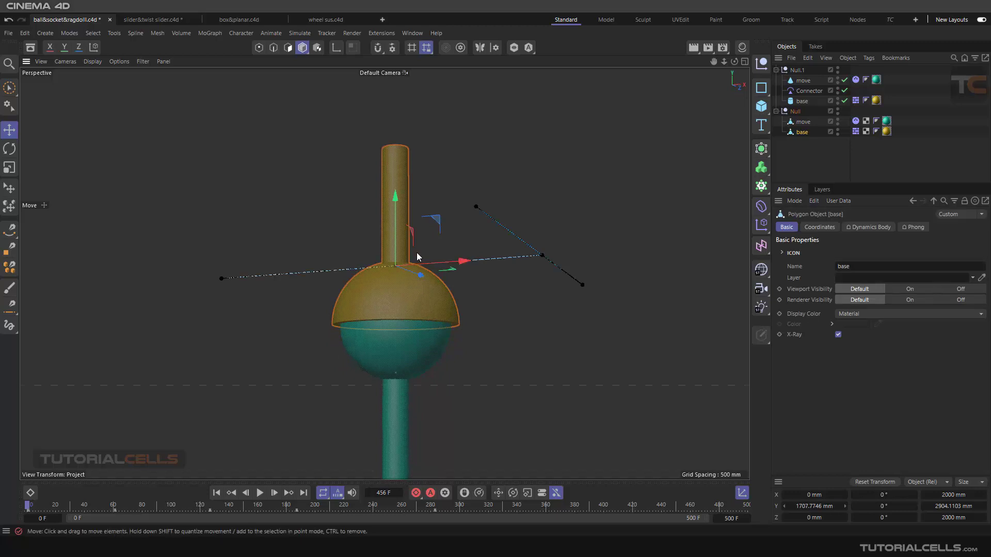
mouse_move(397, 212)
left_mouse_down()
mouse_move(399, 127)
mouse_move(417, 211)
mouse_move(408, 217)
left_mouse_up()
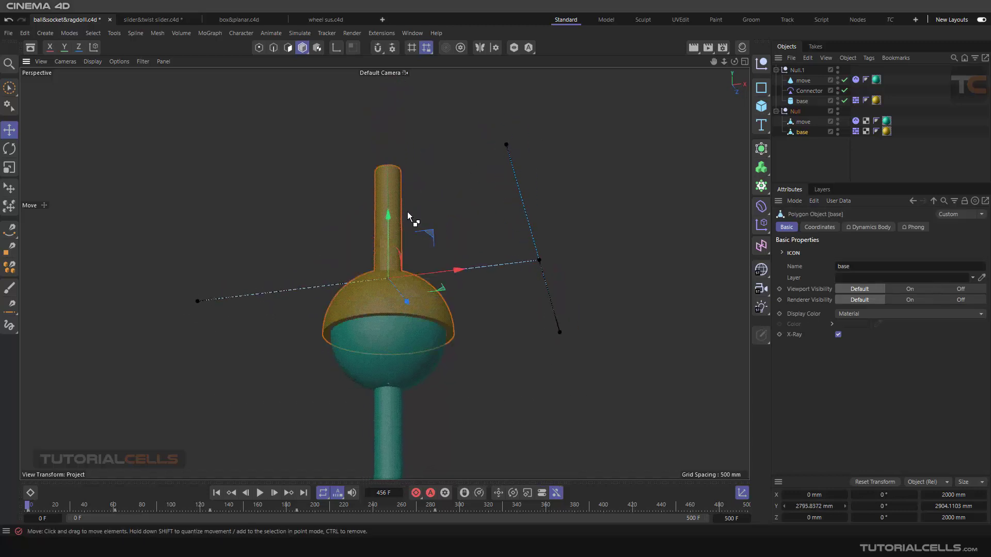
left_click(388, 342)
left_click(477, 262)
left_click_drag(477, 262, 459, 294, "alt")
Step: Add a new Bullet Connector and place it inside the Null group above the move object
left_click(303, 35)
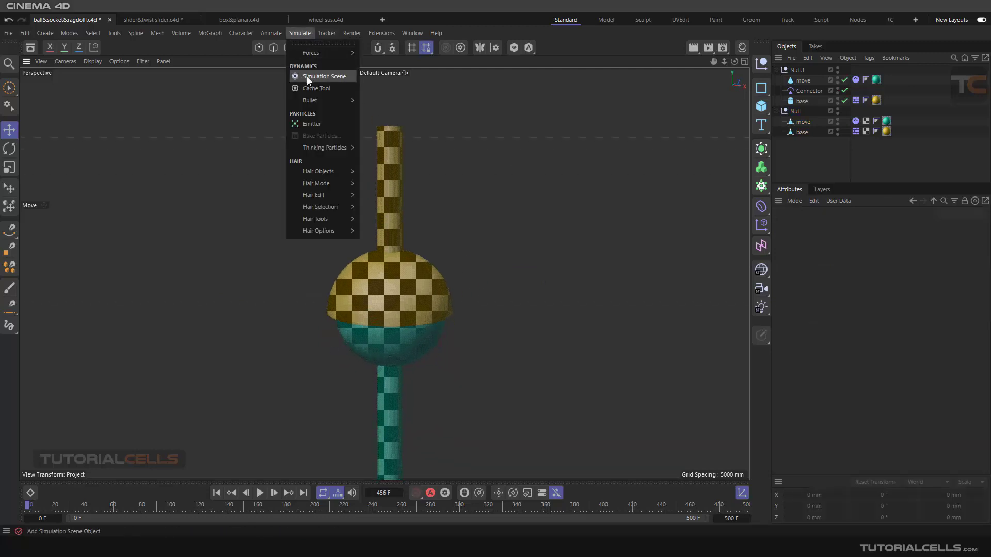
mouse_move(316, 99)
left_click(383, 105)
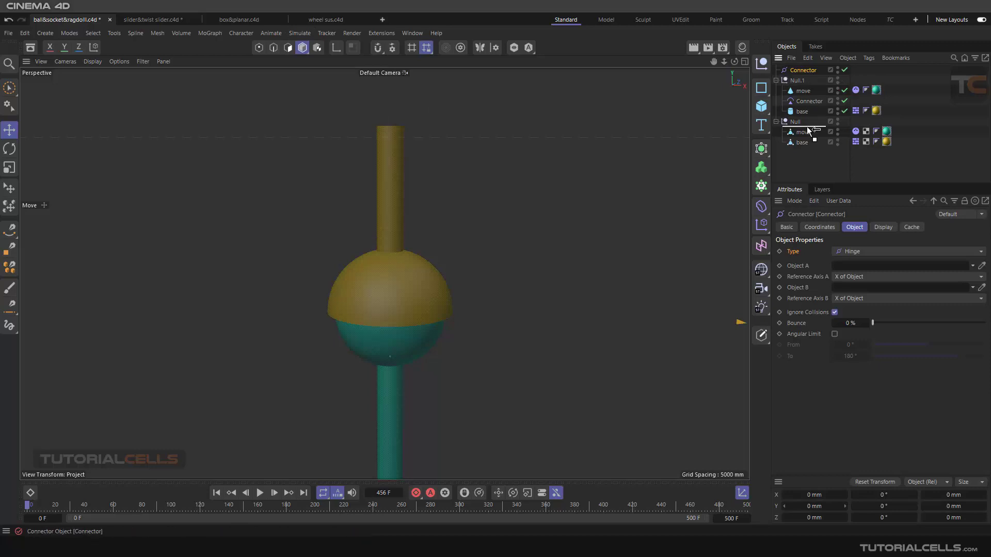
left_click_drag(808, 130, 805, 124)
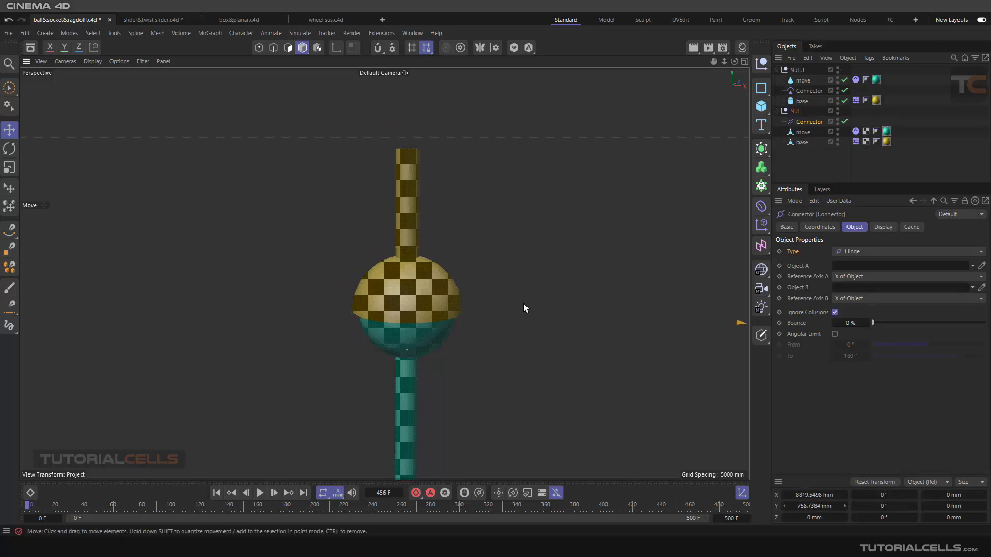
Step: Move the new connector along X to about 3146 mm, closer to the ball joint
scroll(523, 308, "down", 6)
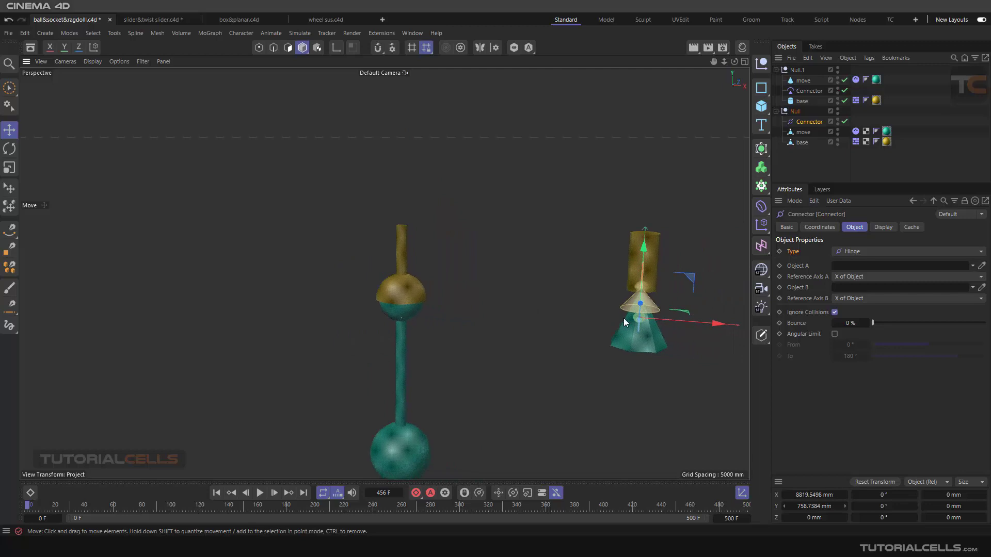
left_click_drag(681, 320, 509, 306)
scroll(486, 305, "up", 2)
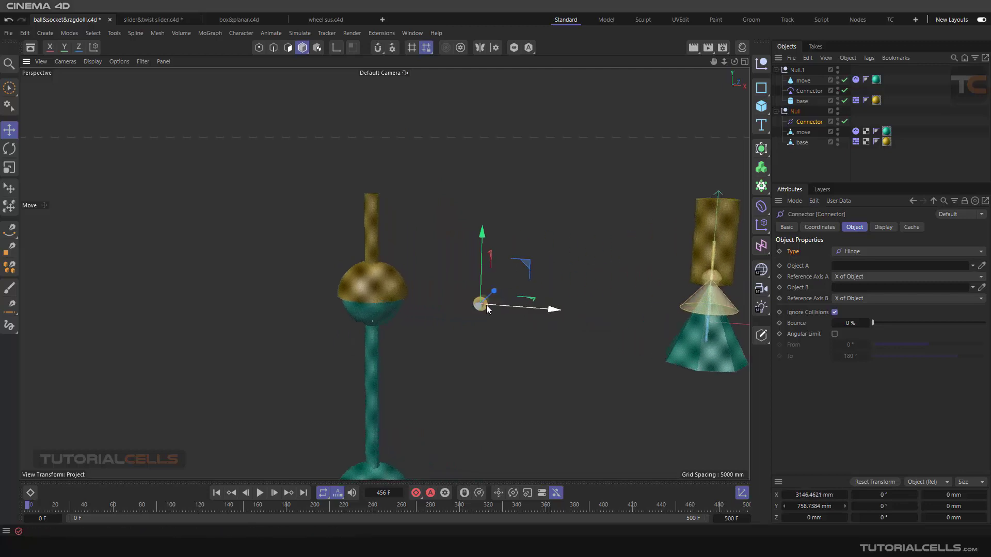
scroll(486, 305, "up", 2)
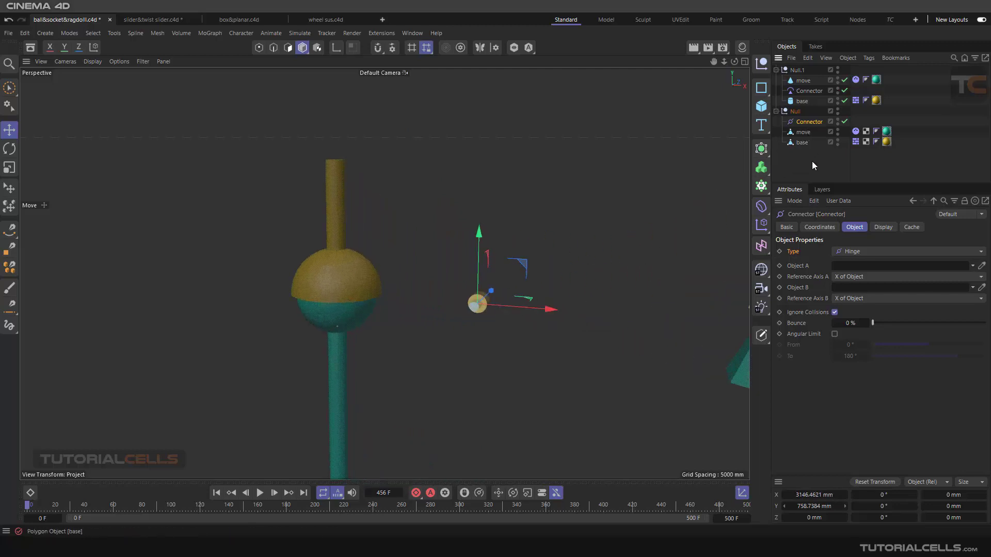
Step: Set the connector's type to Ball and Socket and check its display and object properties
left_click(850, 253)
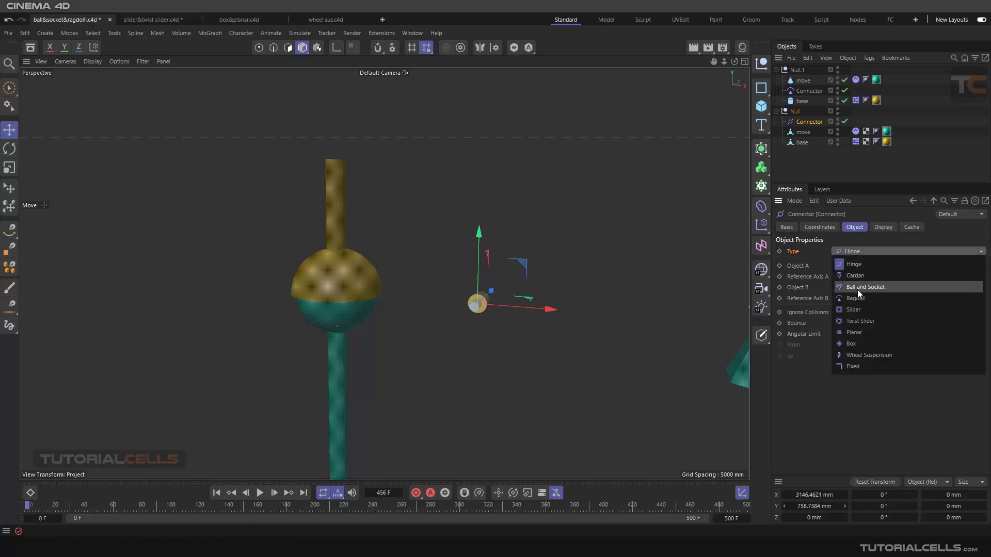
left_click(857, 289)
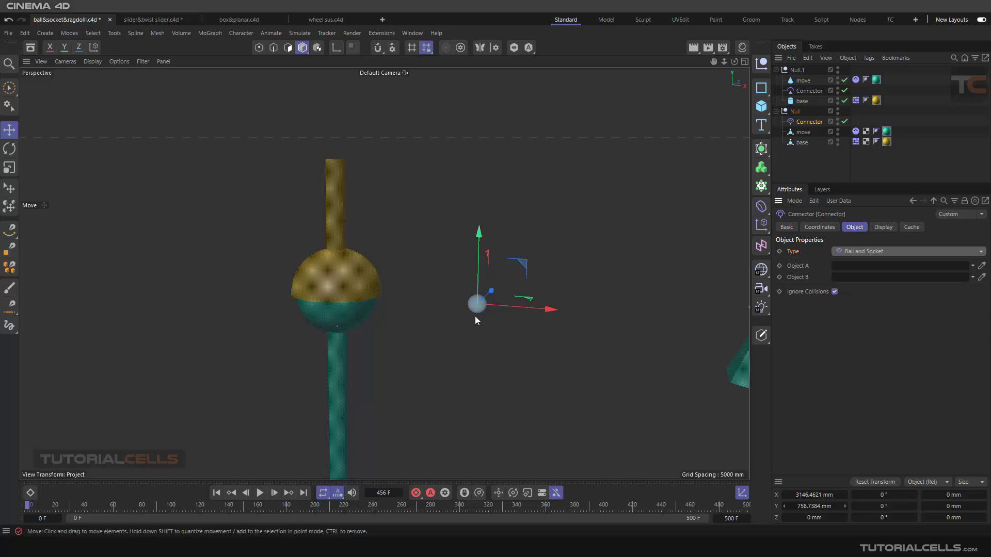
left_click(882, 228)
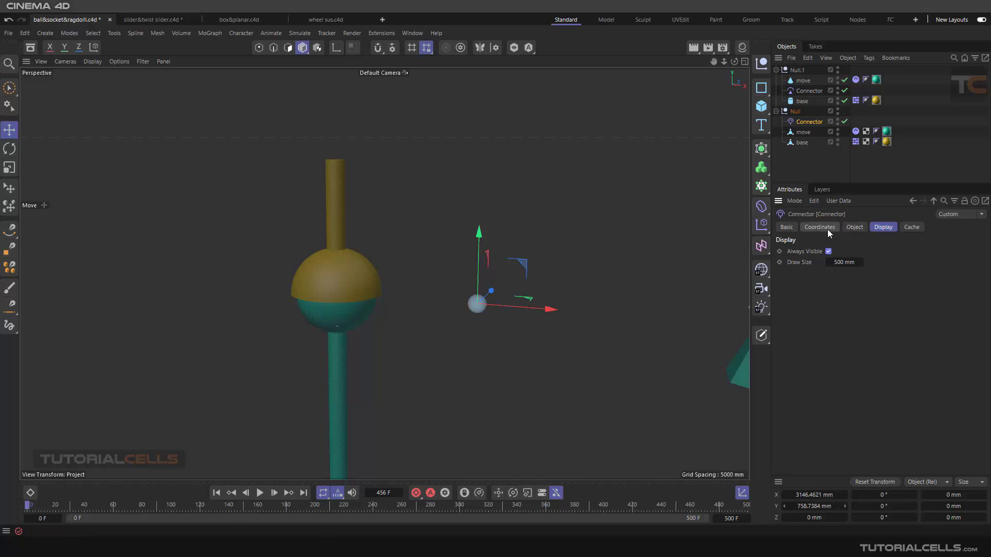
left_click(849, 230)
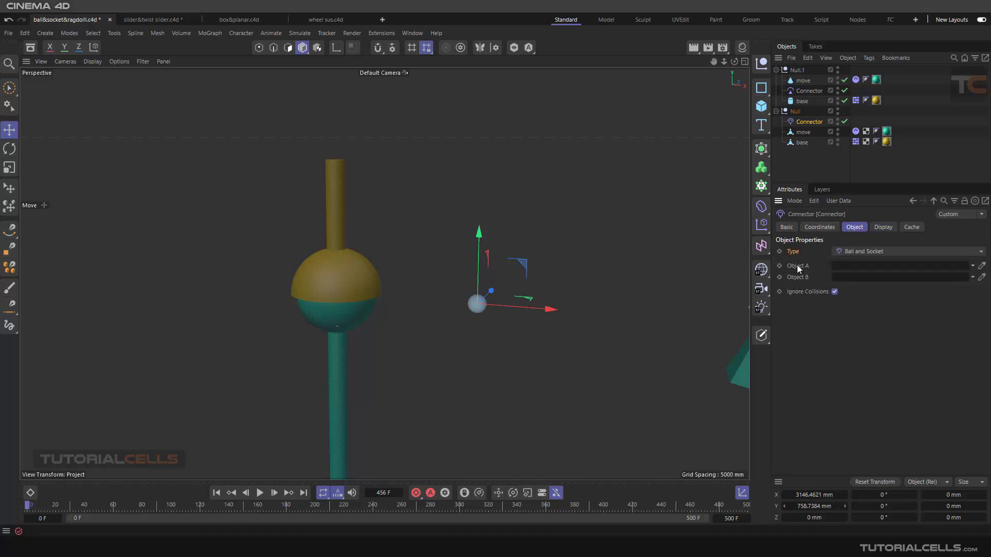
Step: Select the base in the Null group, play the simulation with the connector unlinked, and return to the first frame
left_click(801, 146)
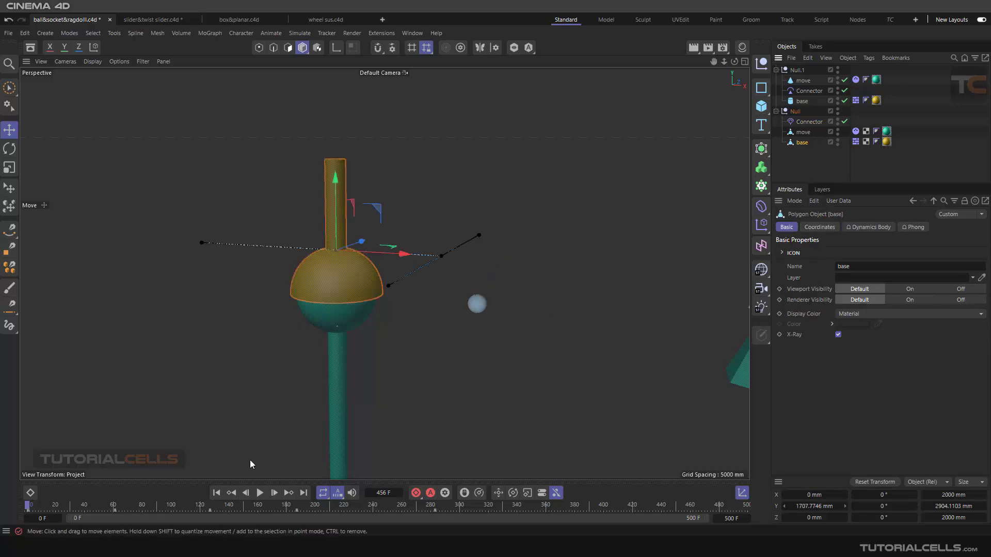
left_click(260, 492)
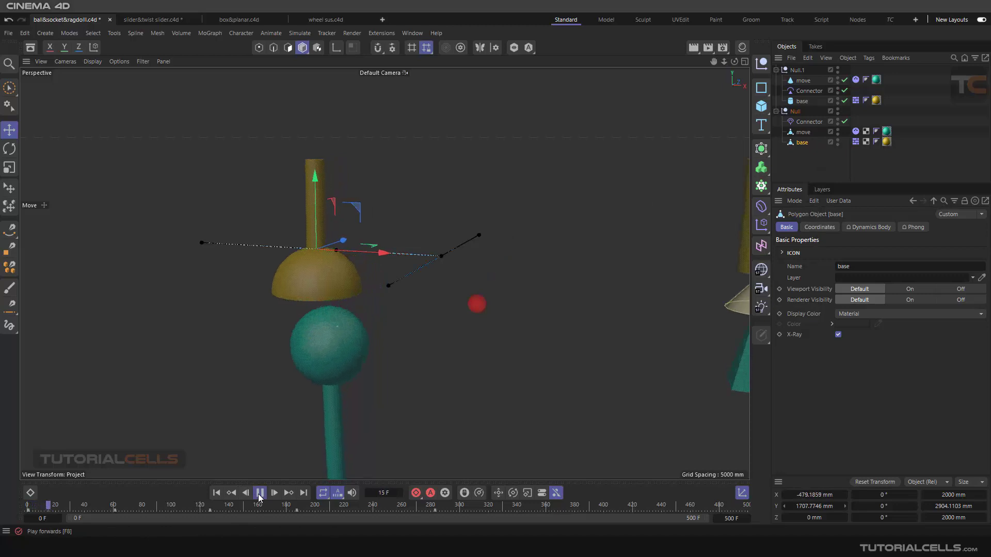
left_click(260, 492)
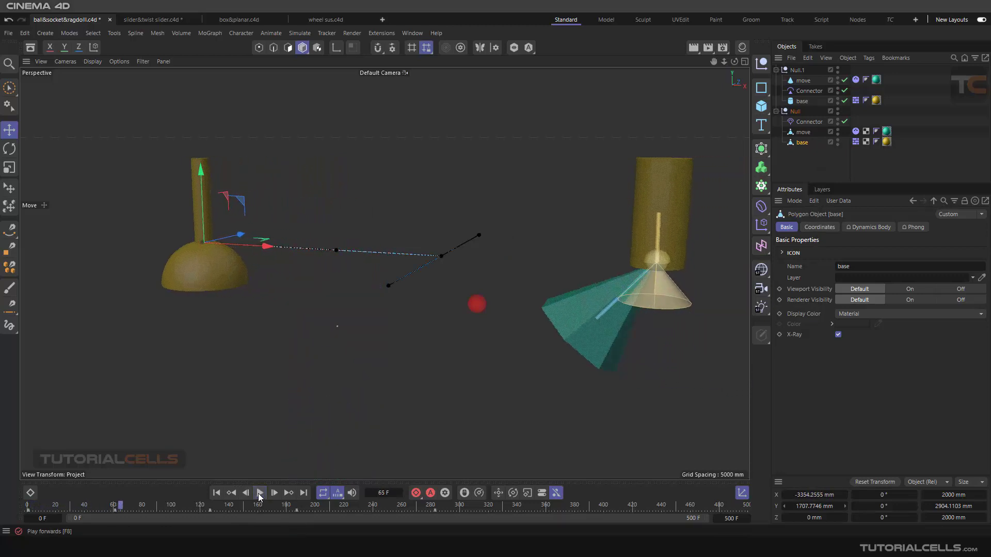
left_click(212, 494)
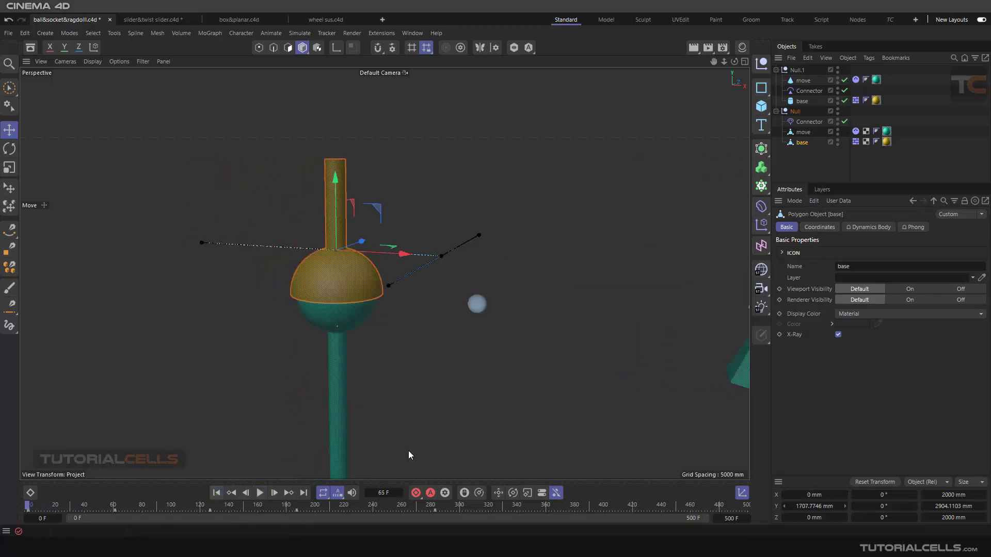
Step: Examine the dynamics settings of the base's body tag, replay the motion briefly, and rewind to the start
left_click(855, 142)
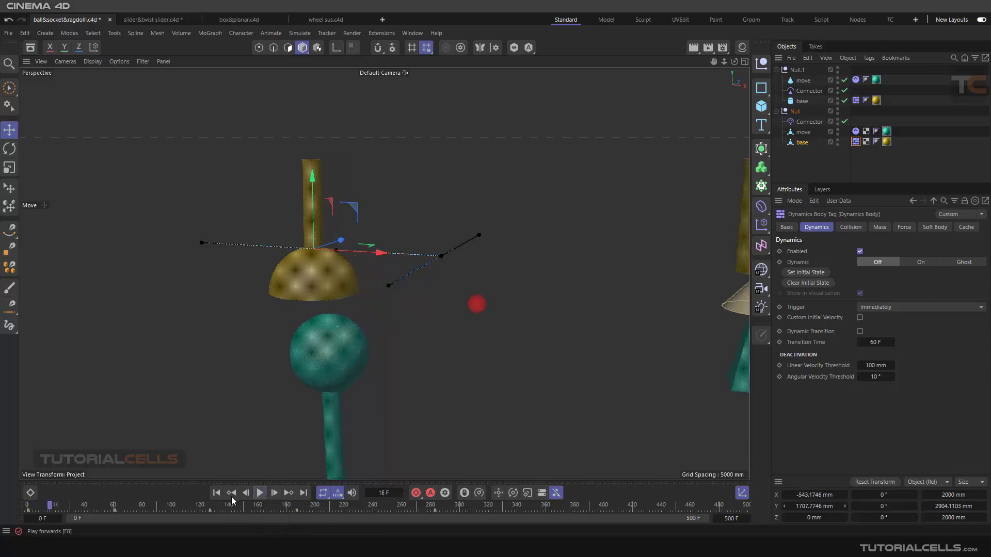
left_click(260, 493)
left_click(217, 494)
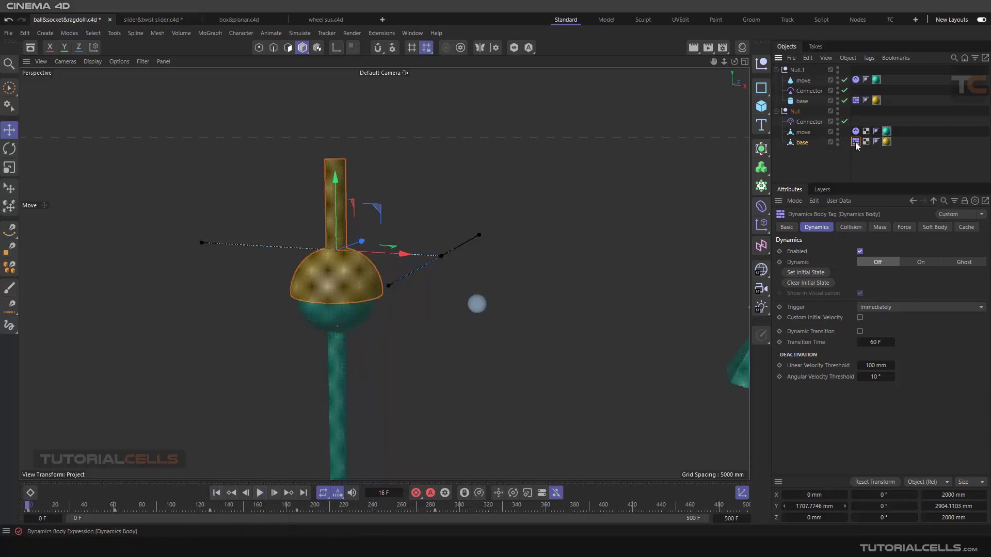
Step: Look up the Collider Body type among the Bullet tags for the base object
left_click(871, 58)
mouse_move(881, 93)
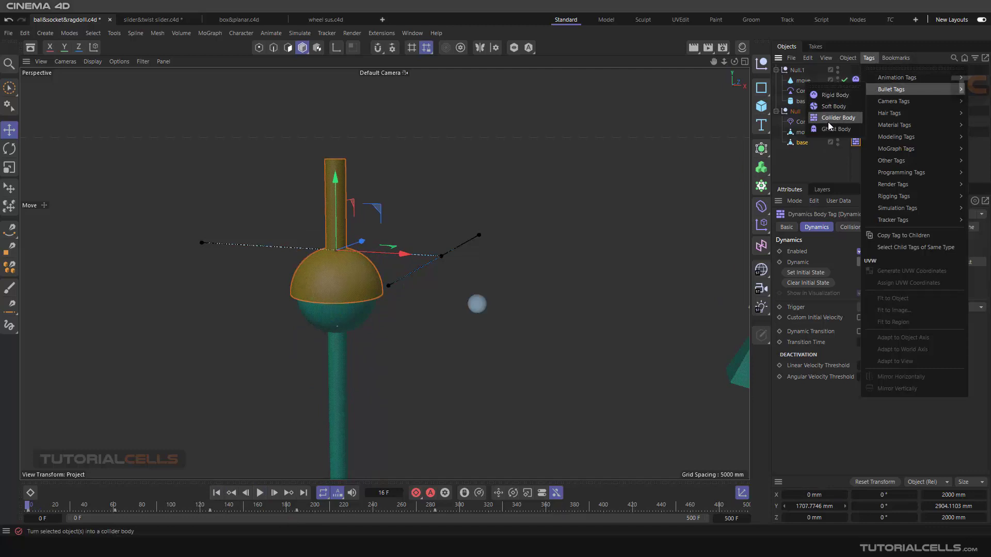
left_click(831, 118)
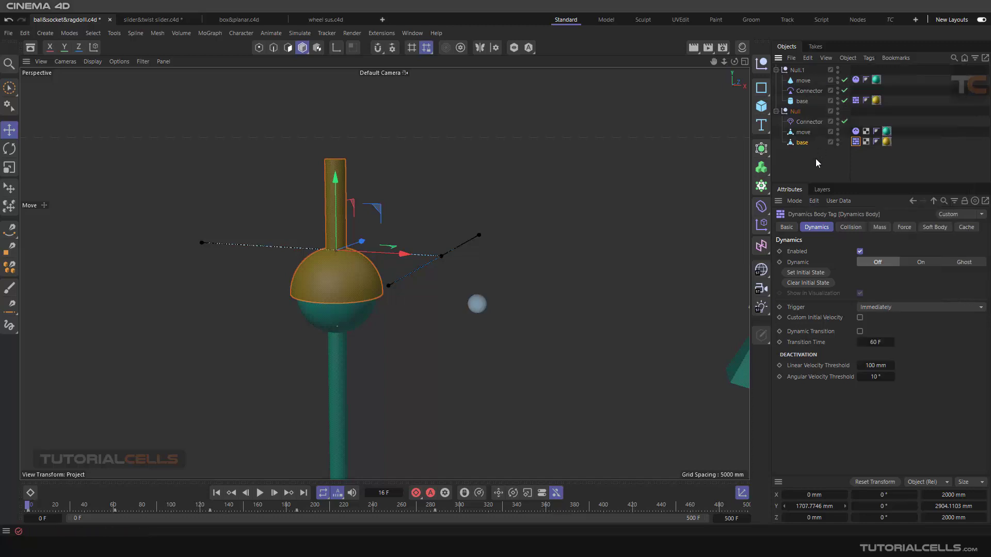
Step: Check the dynamics settings of the move object's body tag in the Null group and look up the Bullet body tag types
left_click(855, 132)
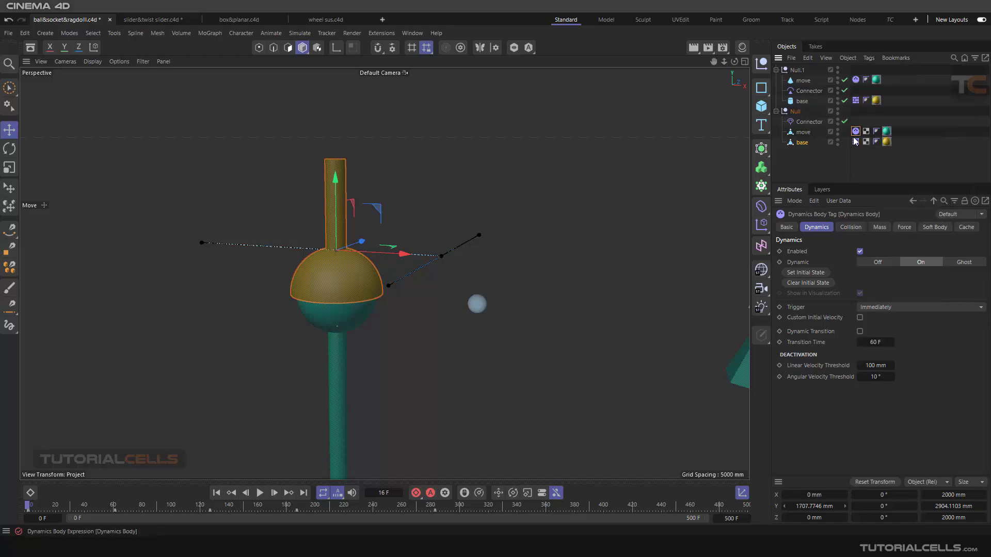
left_click(869, 57)
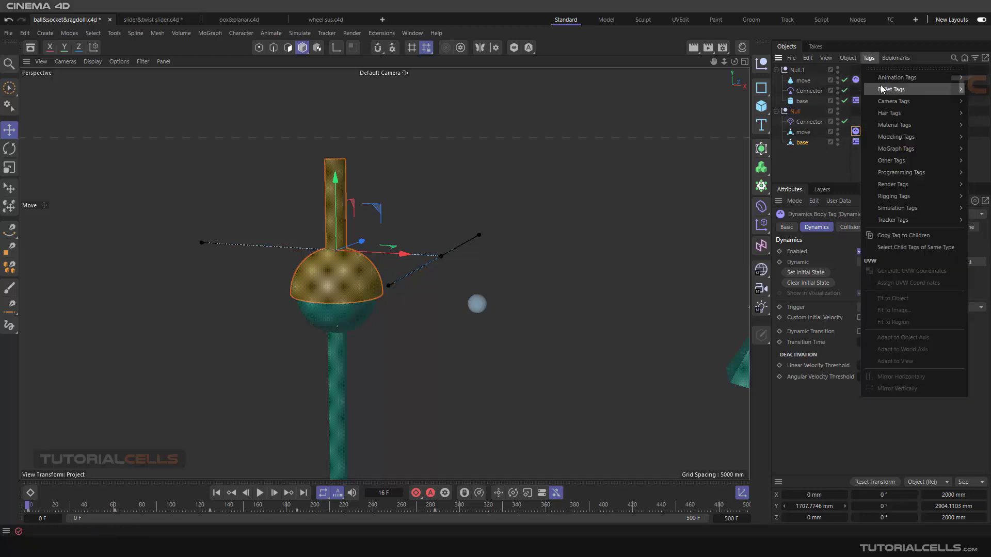
mouse_move(884, 91)
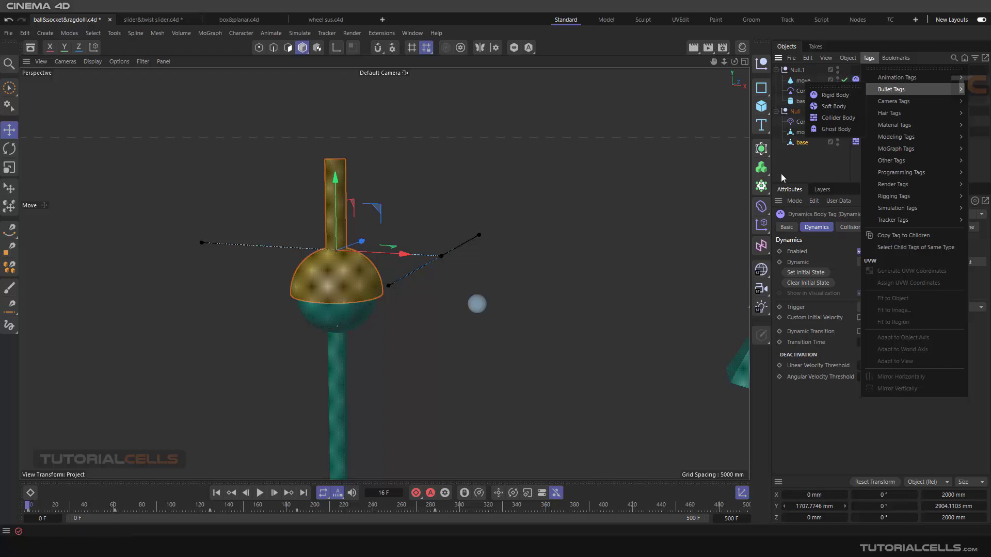
left_click(792, 166)
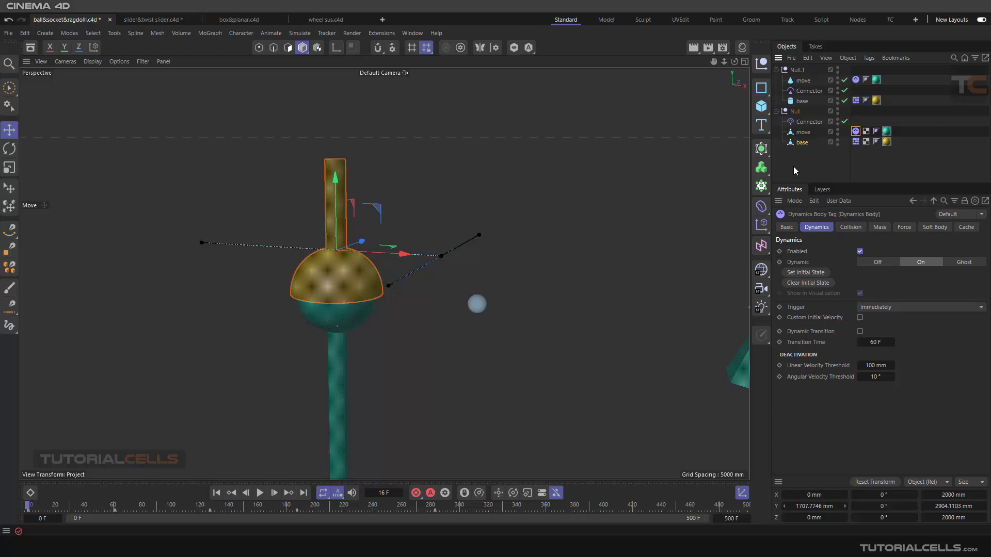
Step: Link base as Object A and move as Object B of the connector in the Null group
left_click(806, 123)
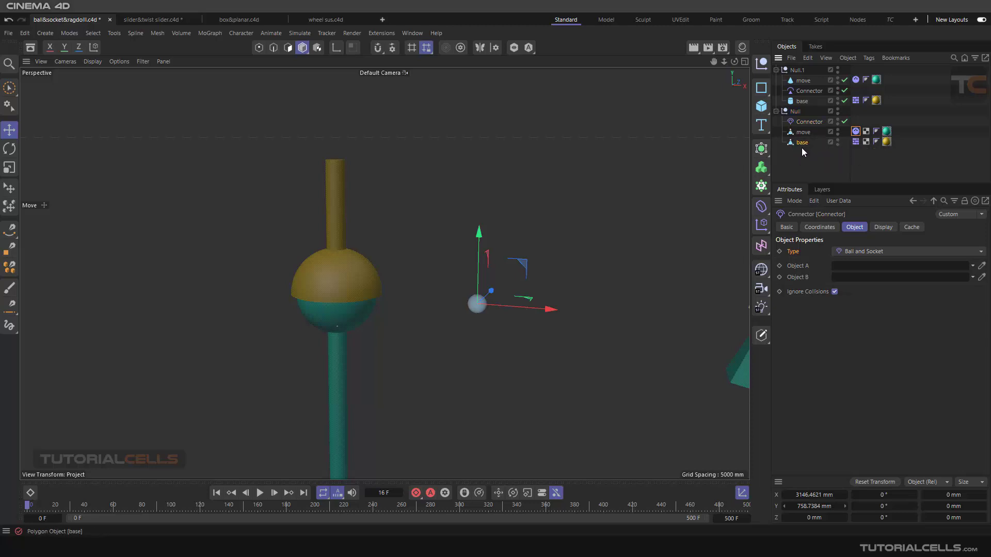
left_click_drag(841, 267, 844, 294)
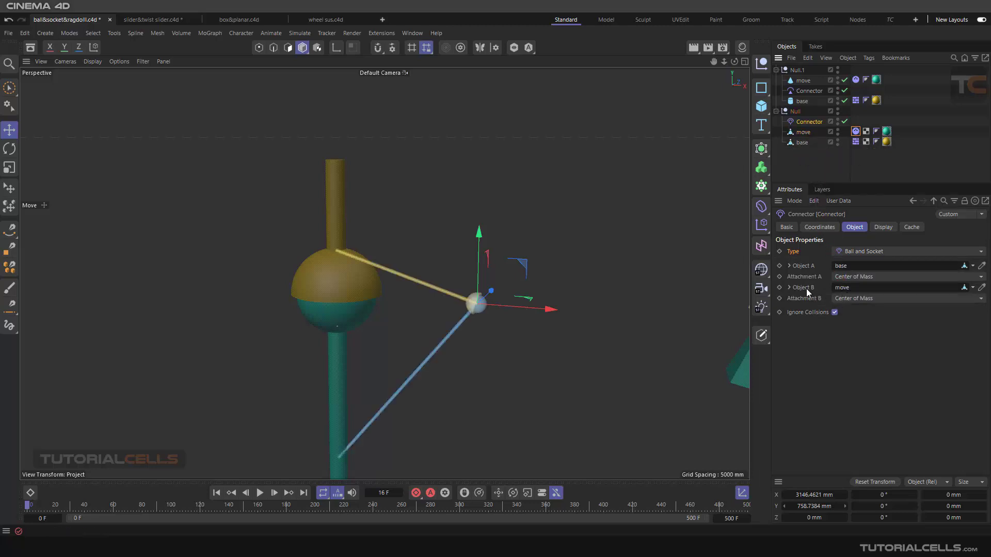
scroll(472, 314, "up", 2)
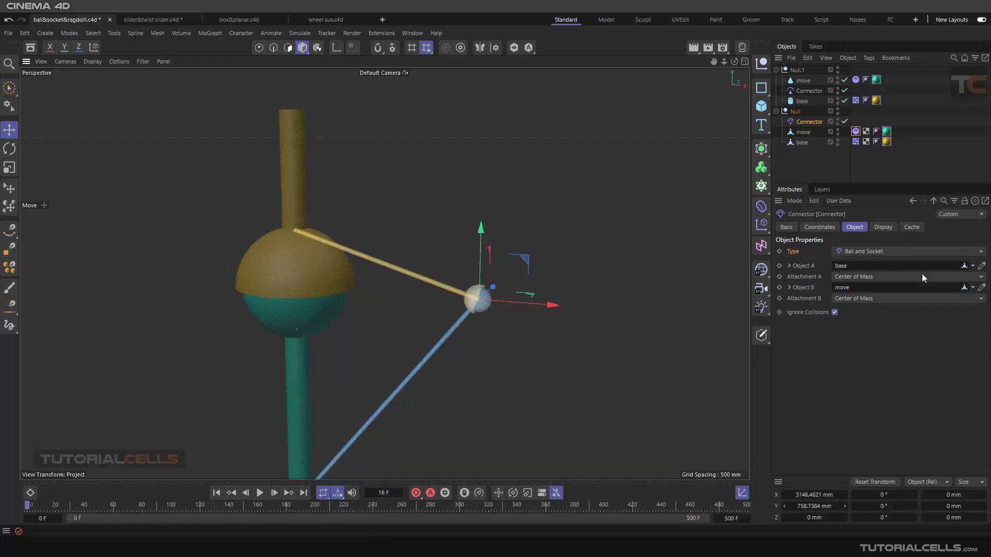
Step: Clear the connector's Object A and Object B links
left_click(973, 266)
left_click(962, 283)
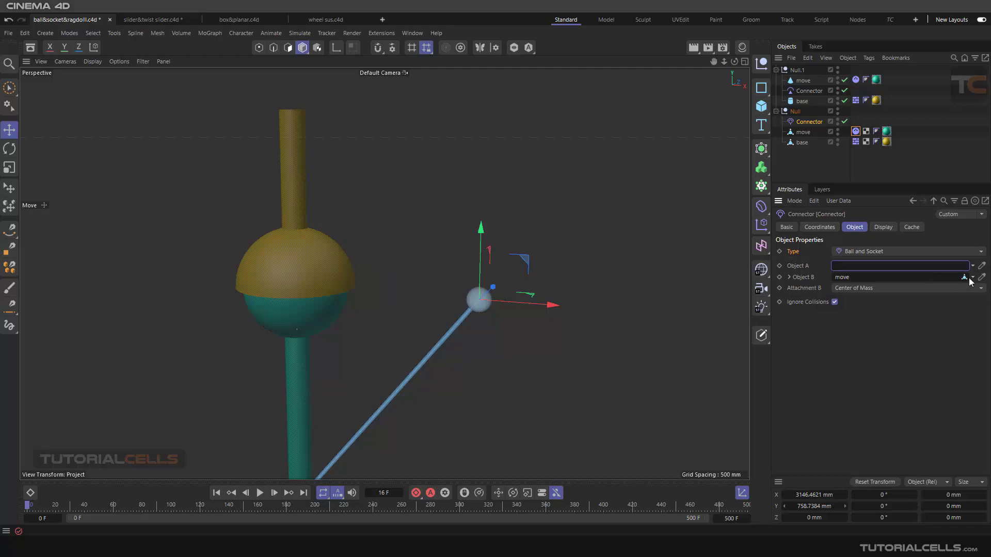
left_click(972, 277)
left_click(960, 286)
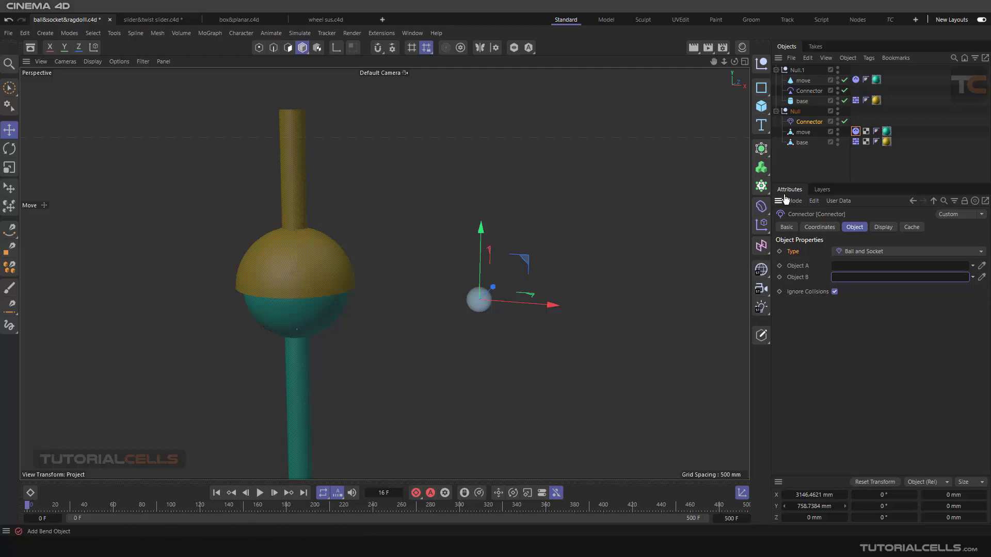
Step: Parent the connector to the move object with its transform reset, and raise it into the ball at about Y 2884 mm
left_click_drag(808, 129, 806, 131)
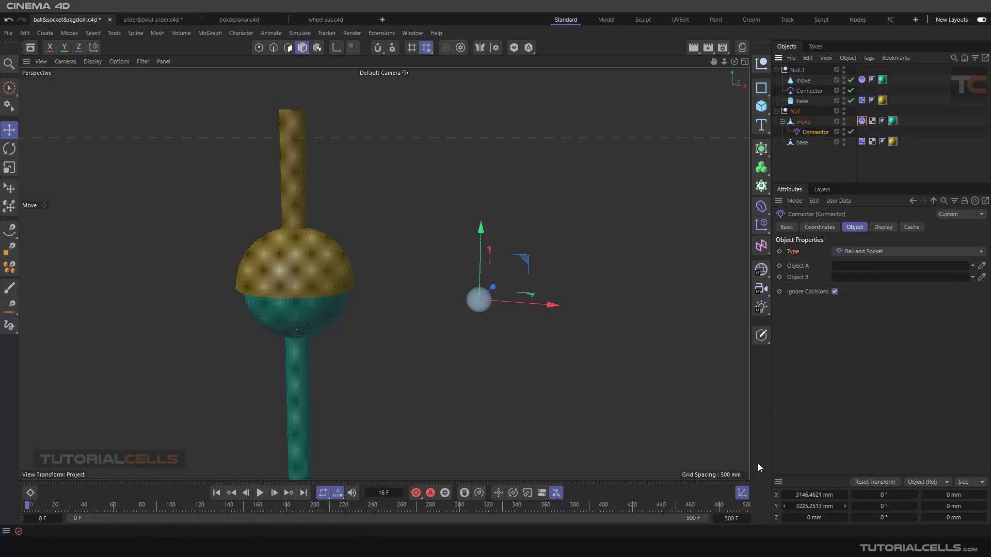
left_click(858, 483)
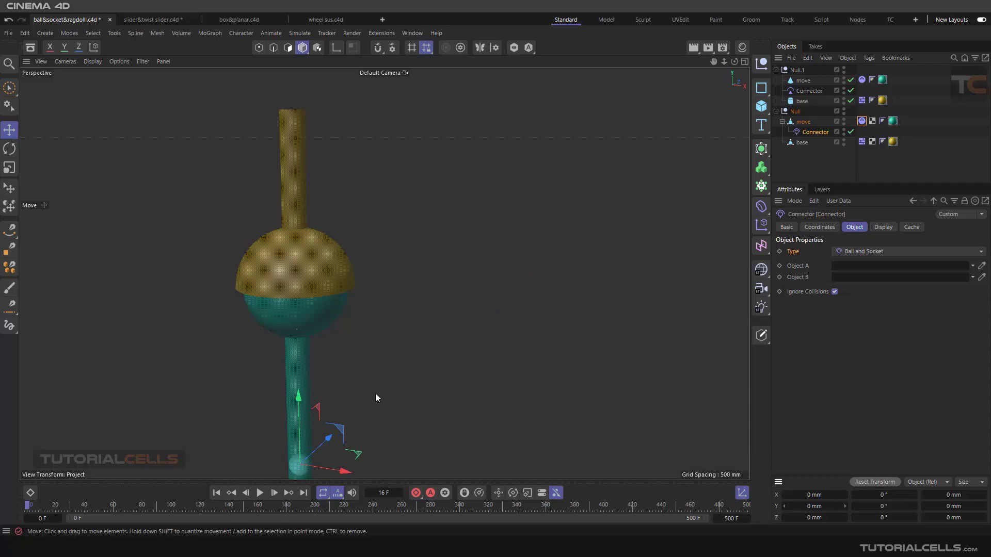
left_click_drag(376, 393, 338, 234, "alt")
Step: Enlarge the connector's draw size to about 1181 mm
left_click(881, 227)
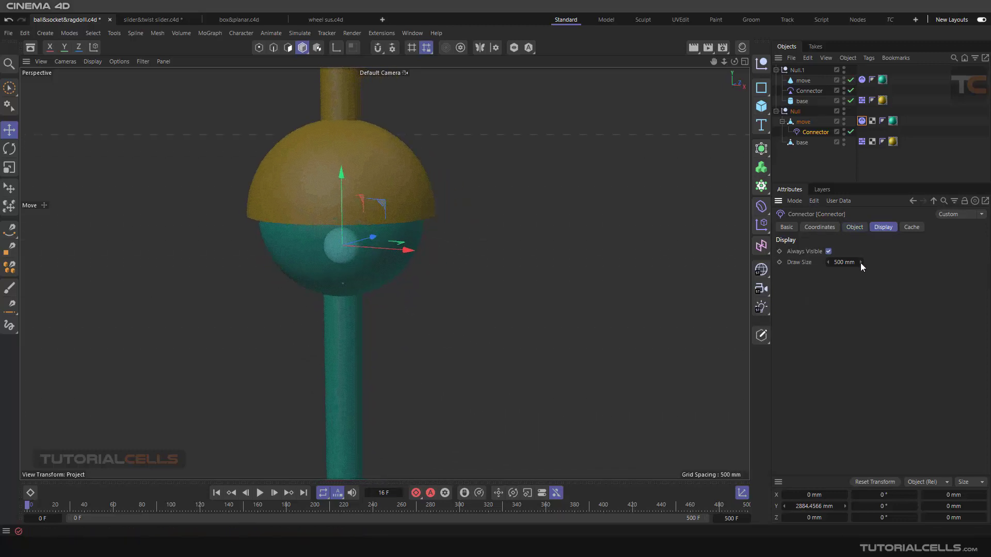
left_click_drag(859, 262, 908, 262)
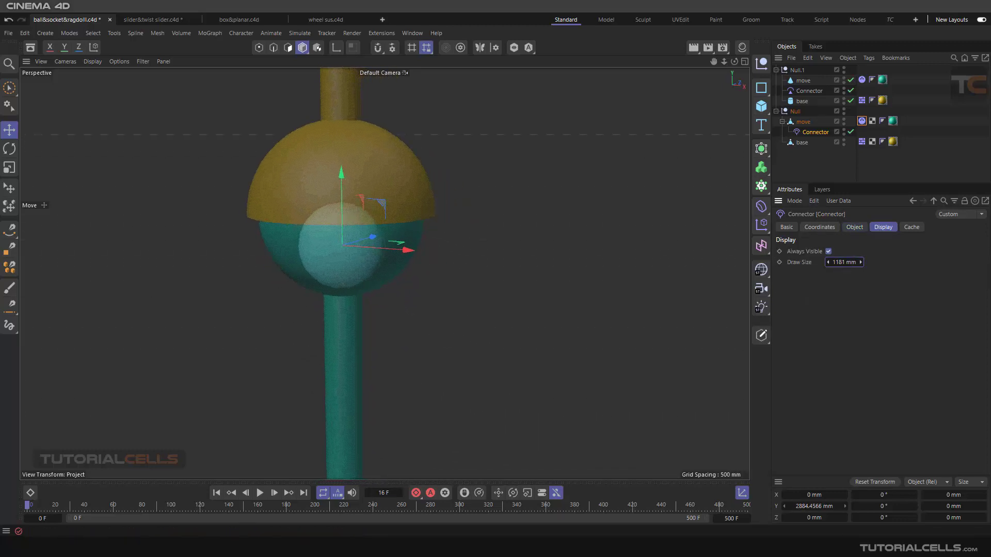
mouse_move(289, 228)
left_mouse_down("alt")
mouse_move(324, 235)
mouse_move(300, 264)
left_mouse_up("alt")
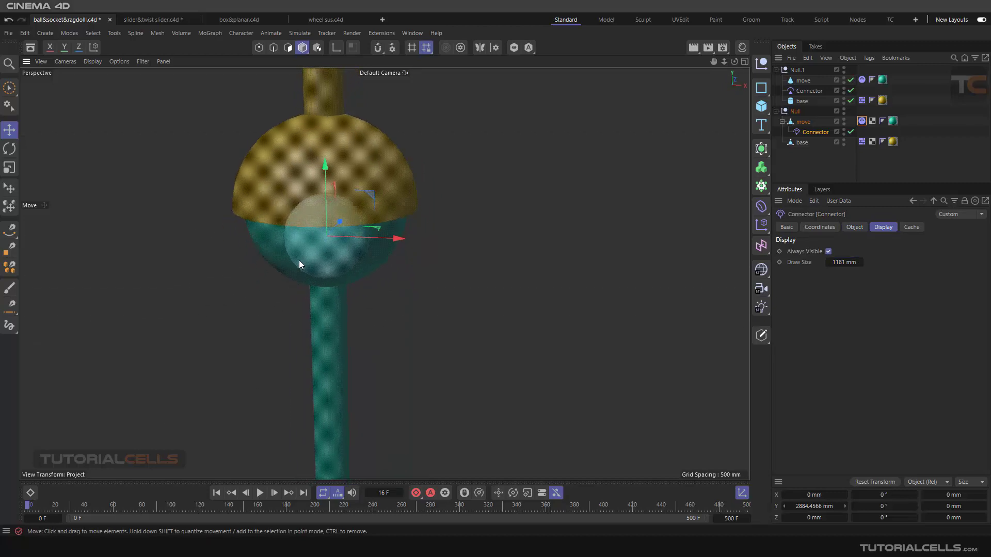
Step: Raise the connector in the front view to the ball's center at about Y 3219 mm
middle_click(299, 260)
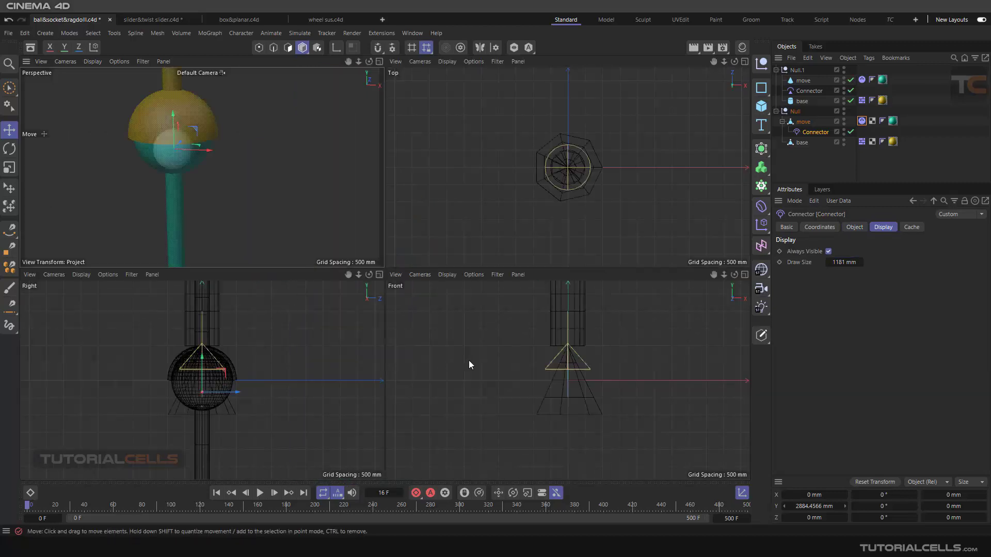
middle_click(549, 339)
scroll(379, 302, "down", 2)
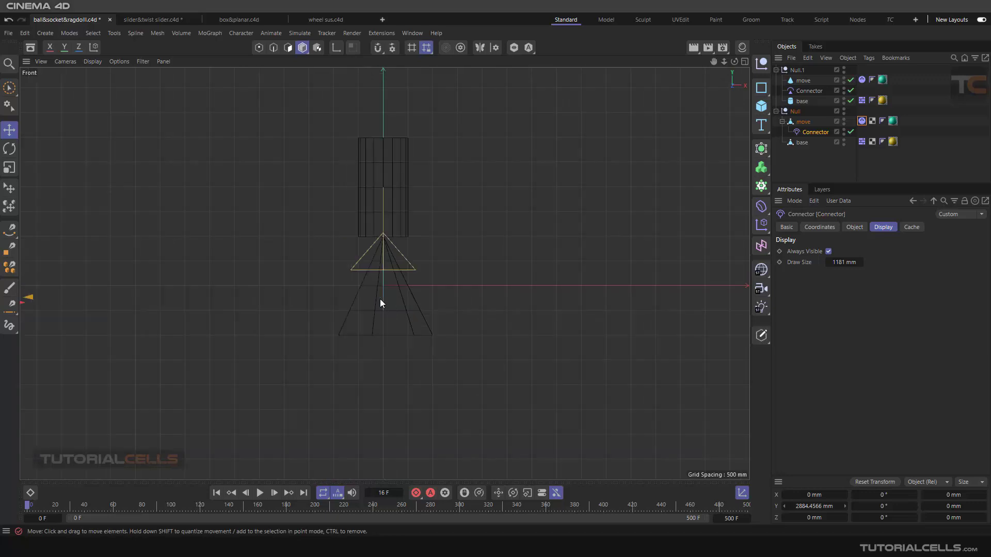
key("o")
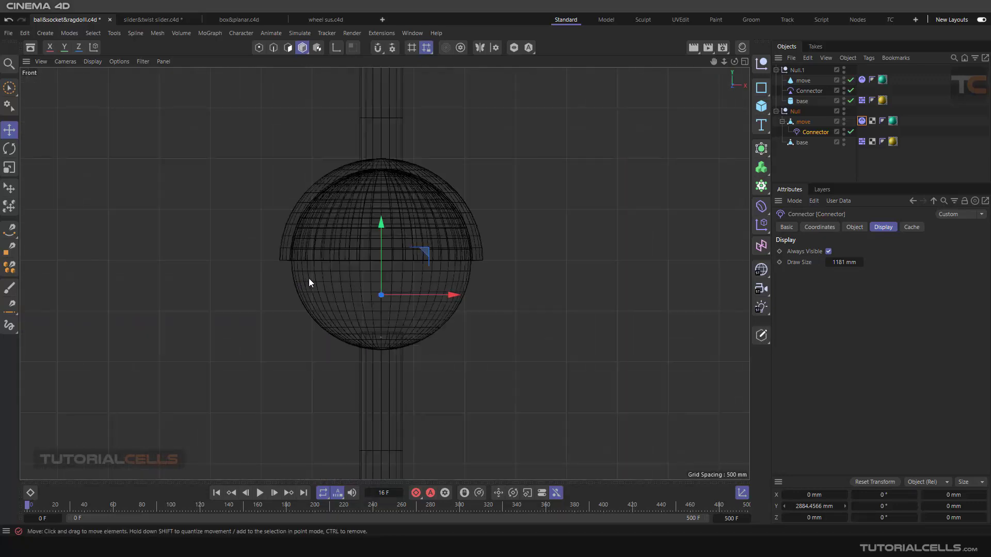
left_click_drag(382, 246, 384, 193)
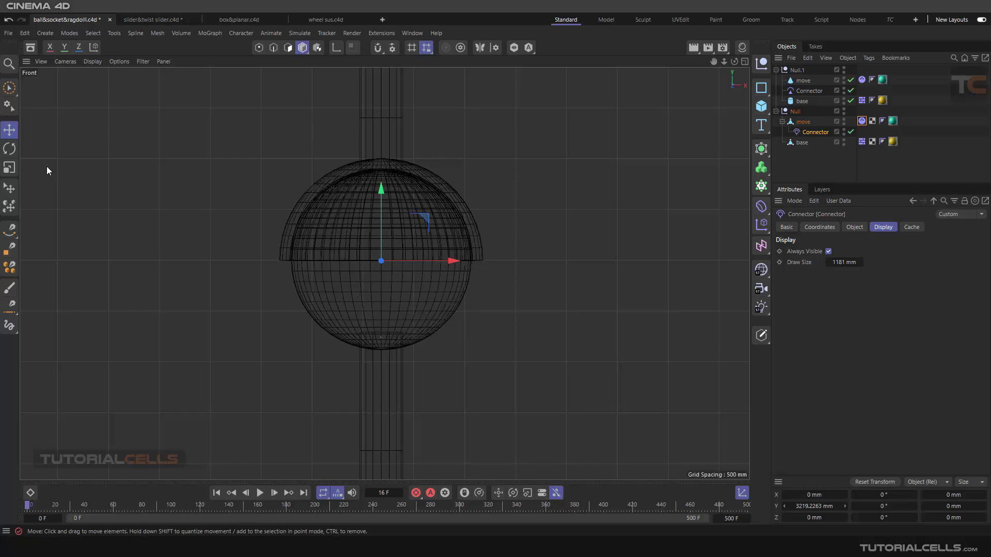
Step: Shift only the move object's axis up to the ball's center, at about Y 750 mm
key("r")
left_click(320, 323)
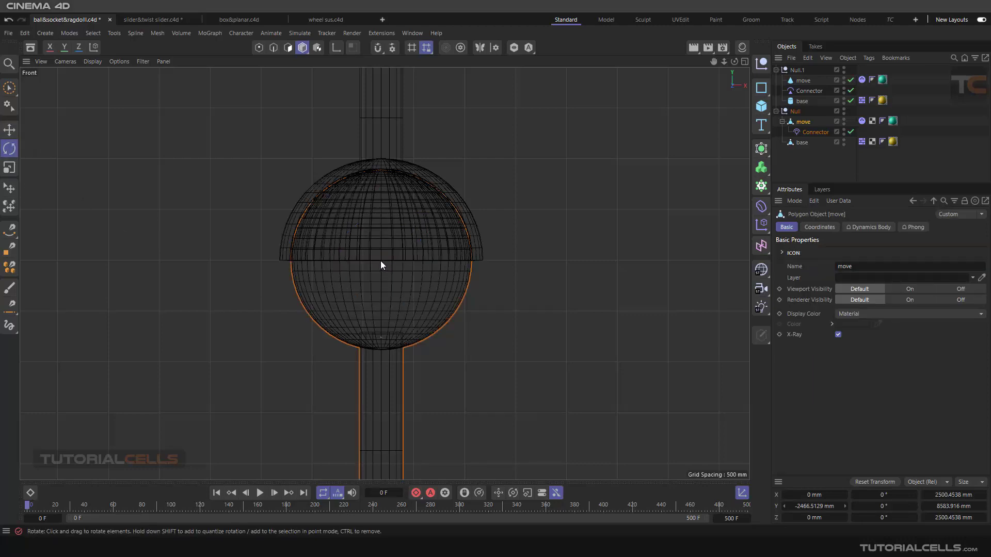
left_click(337, 49)
left_click(9, 129)
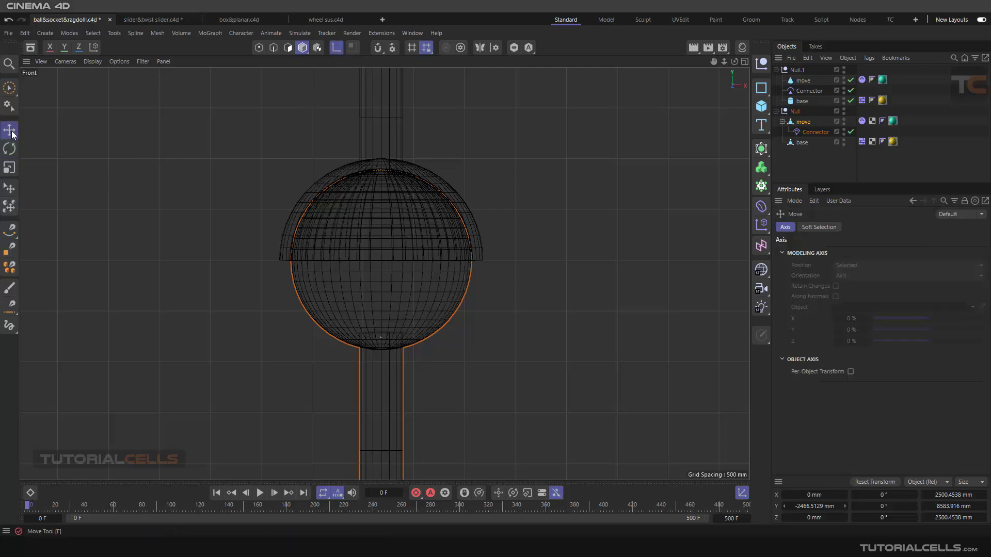
scroll(323, 358, "down", 6)
middle_click_drag(339, 376, 359, 349)
left_click_drag(359, 349, 363, 252)
scroll(351, 289, "up", 8)
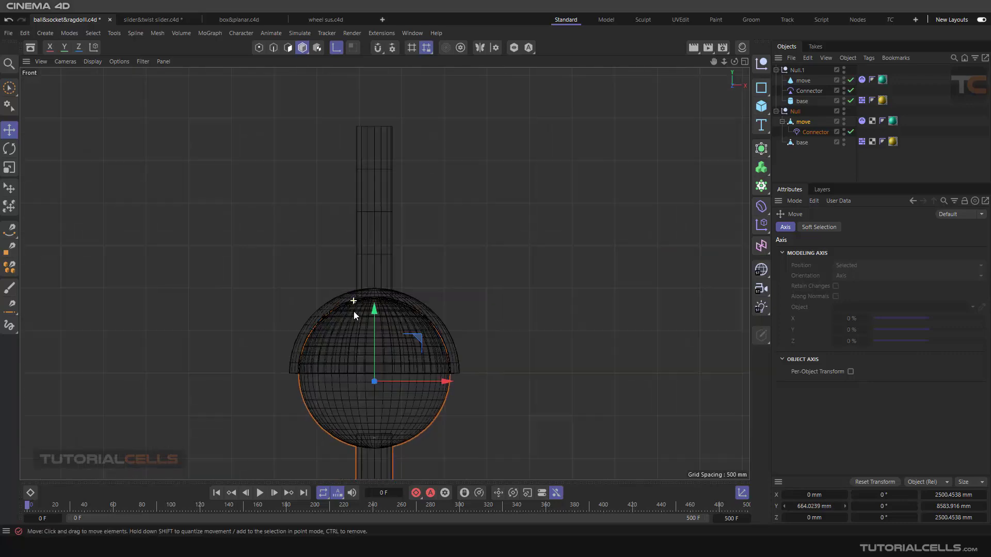
left_click_drag(365, 325, 372, 305)
left_click(336, 47)
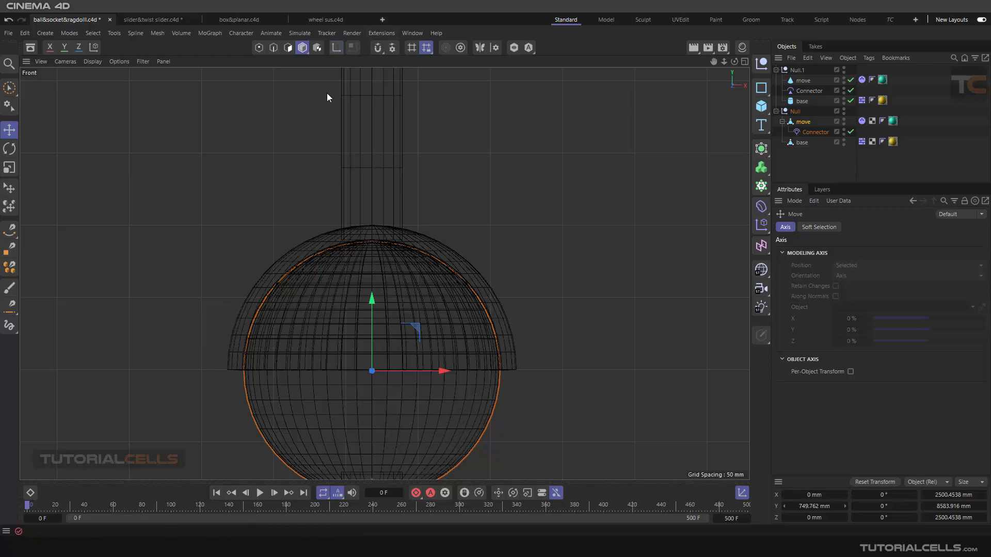
Step: Try a slight rotation of the move object about its axis at the ball's center, and undo it
left_click(11, 153)
scroll(297, 379, "down", 3)
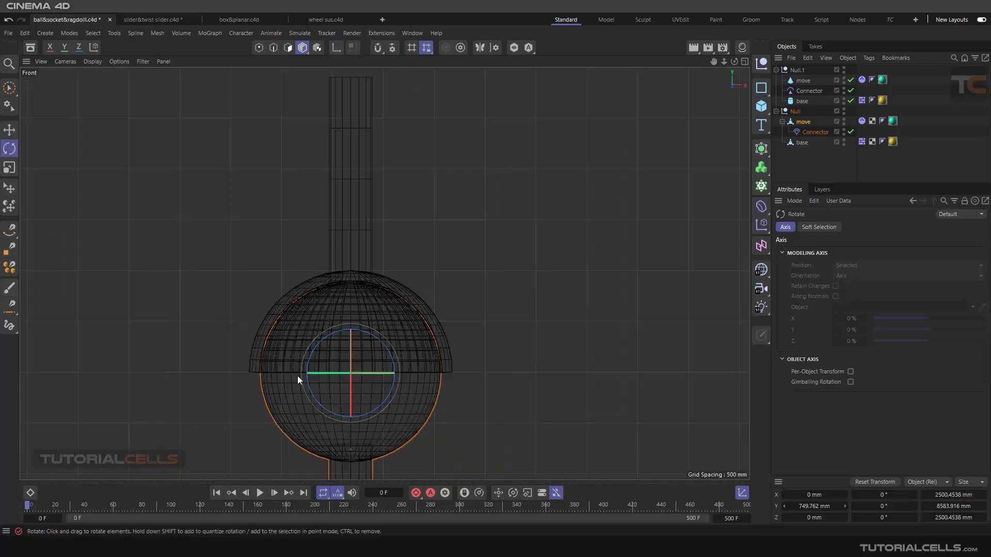
mouse_move(285, 391)
left_mouse_down()
mouse_move(295, 404)
mouse_move(230, 354)
mouse_move(333, 394)
mouse_move(265, 382)
mouse_move(321, 398)
mouse_move(280, 389)
left_mouse_up()
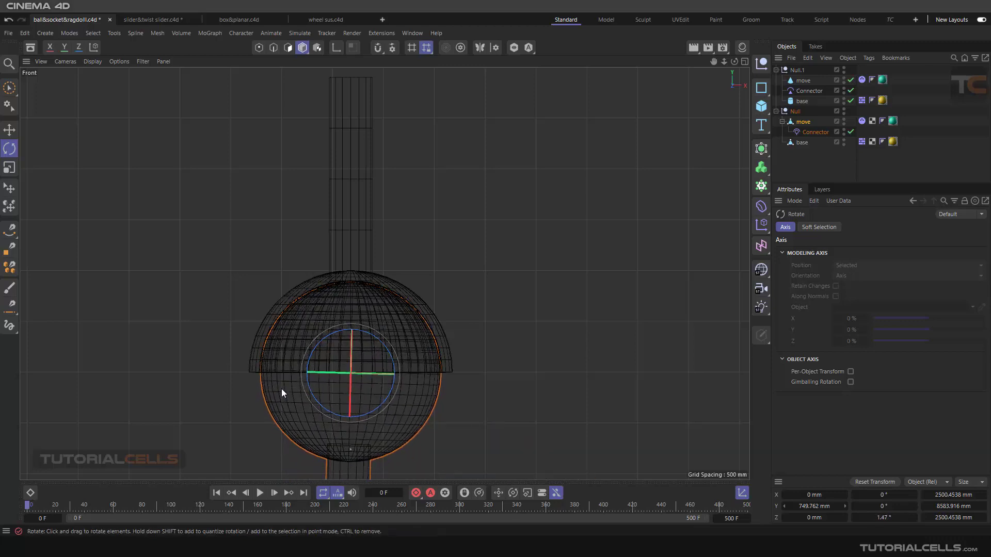
key("ctrl+z")
Step: Try an off-center axis for the move object at about Y 1044 mm with a test rotation, and undo both changes
left_click(336, 48)
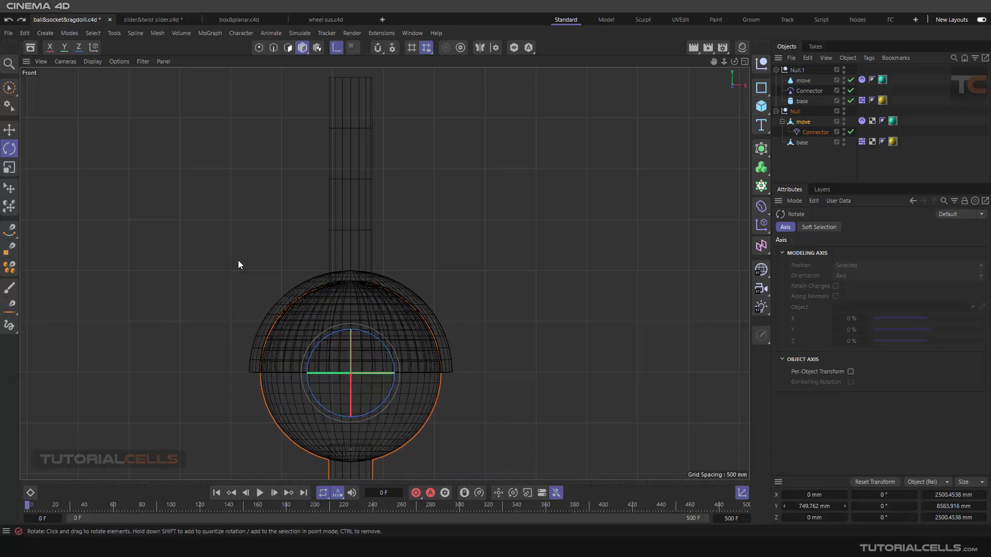
left_click(10, 130)
left_click_drag(349, 313, 349, 283)
left_click(336, 48)
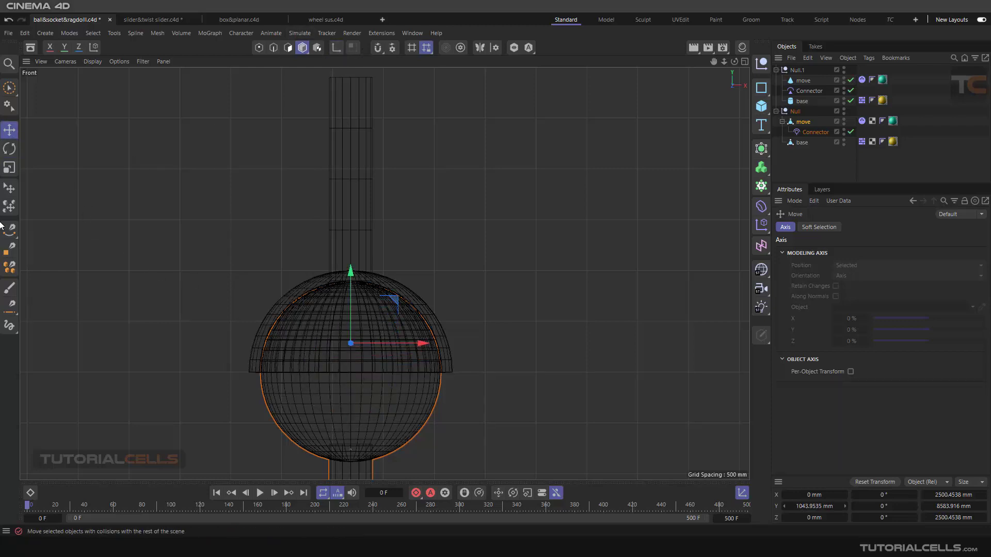
left_click(7, 150)
left_click_drag(148, 367, 327, 382)
key("ctrl+z")
key("ctrl+z")
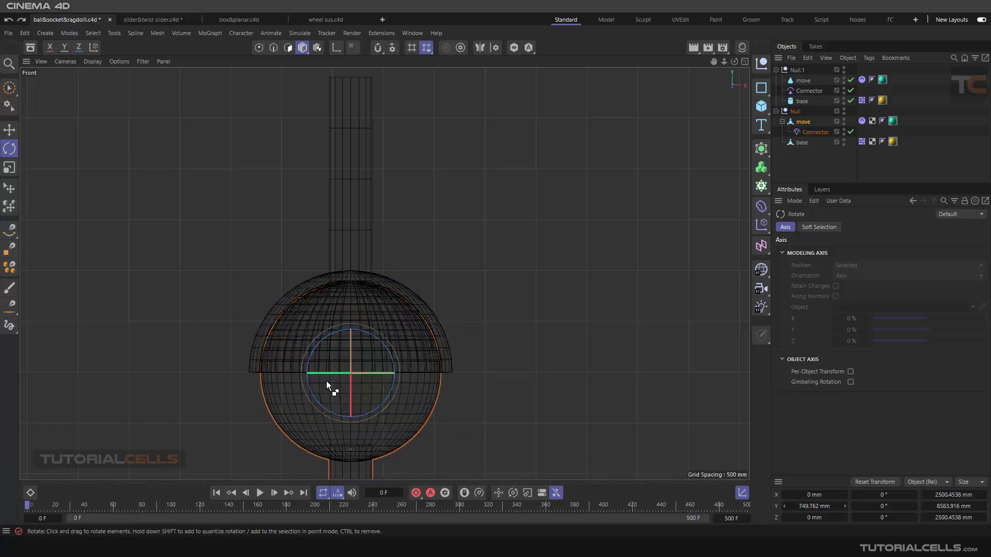
Step: Take the connector out of the move object and place it directly under the Null, above move
left_click(9, 129)
middle_click(85, 169)
middle_click(293, 188)
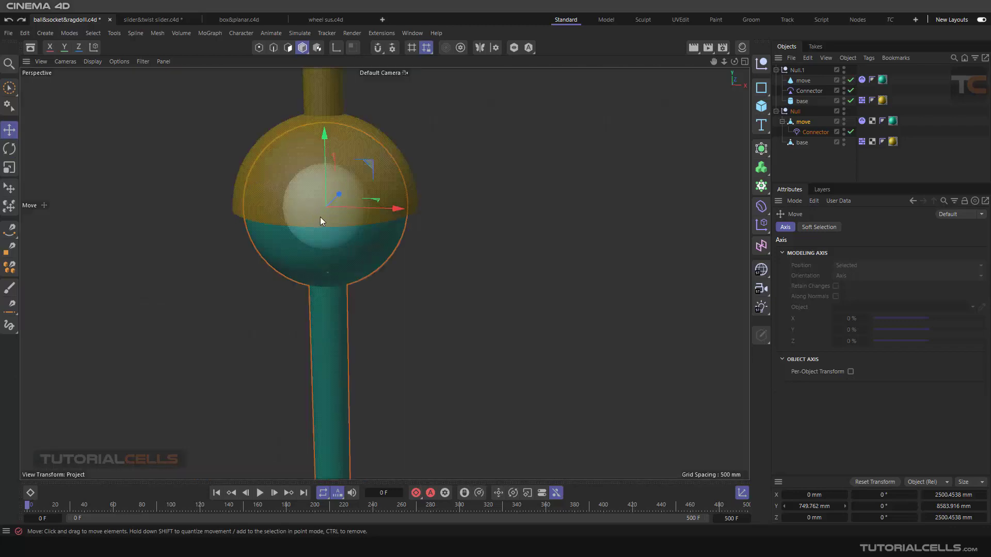
middle_click(450, 233)
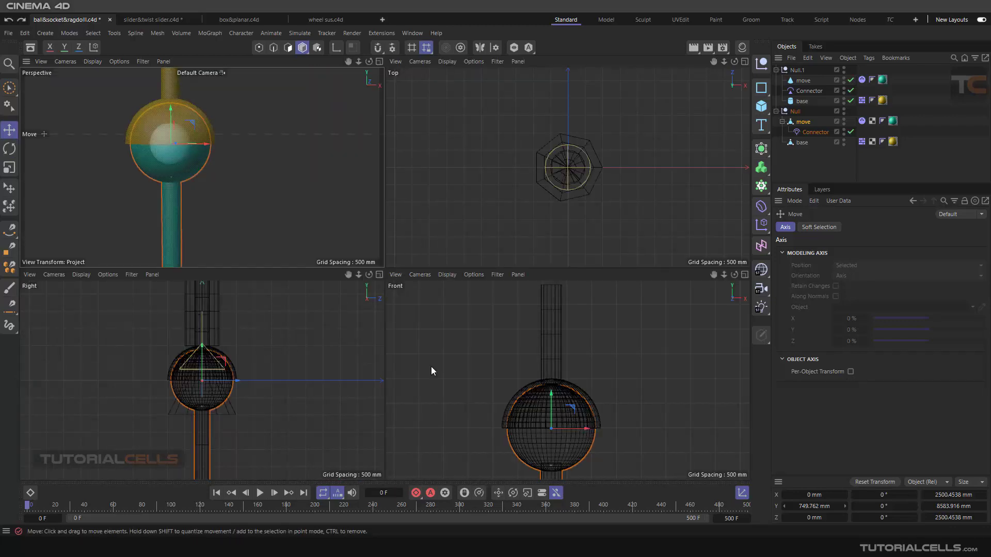
middle_click(432, 367)
left_click(806, 133)
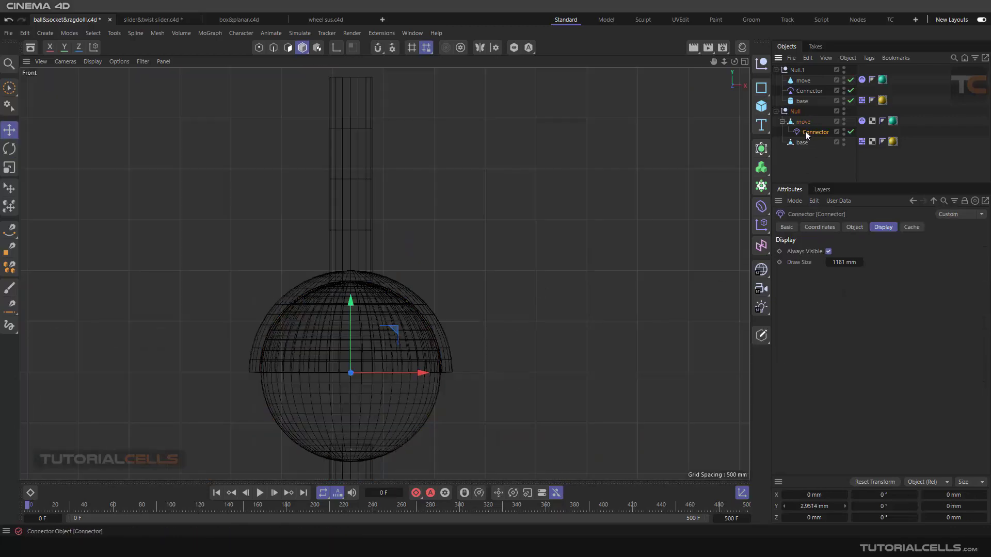
left_click_drag(801, 122, 800, 119)
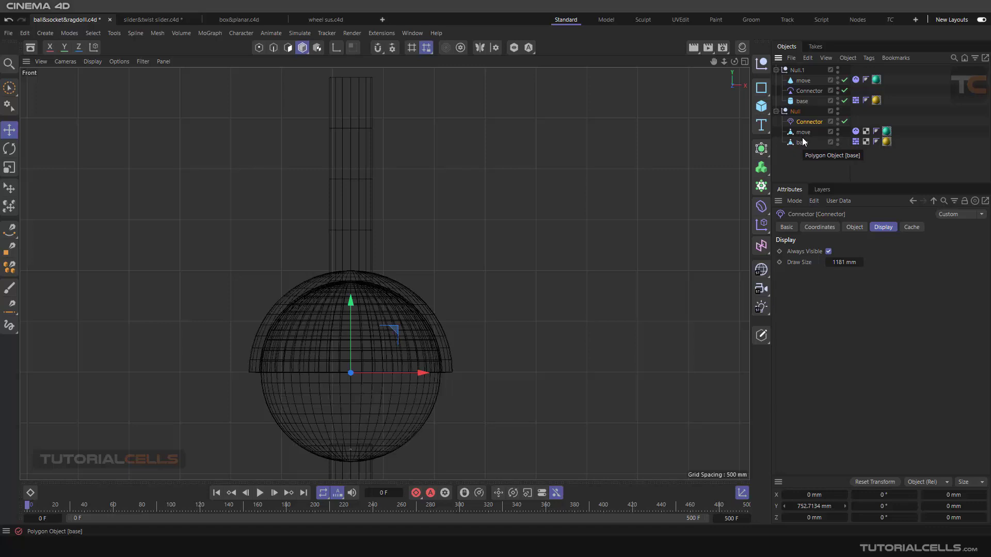
Step: Inspect the connector's placement at the ball's center in the front and perspective views, and show its object properties
scroll(341, 388, "up", 3)
scroll(349, 381, "up", 2)
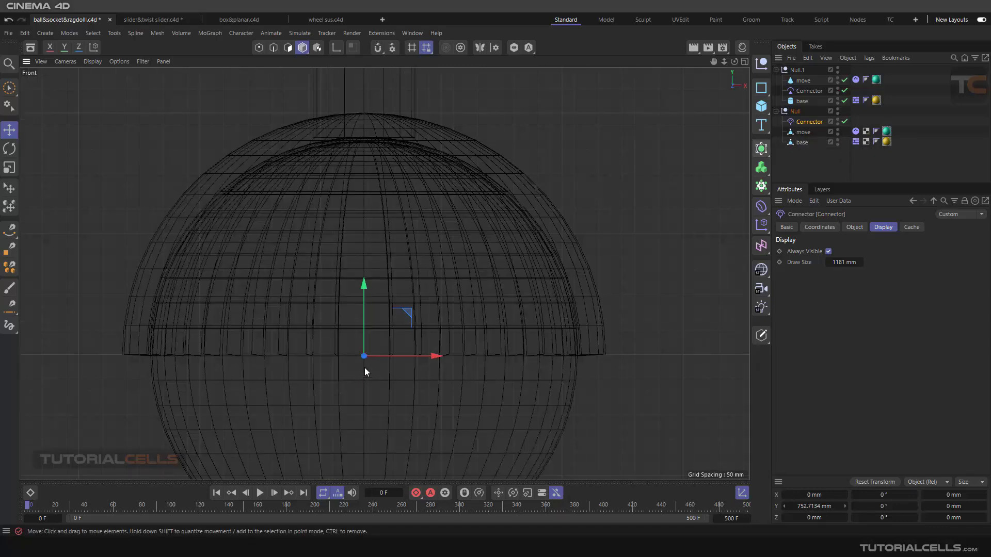
scroll(364, 366, "down", 5)
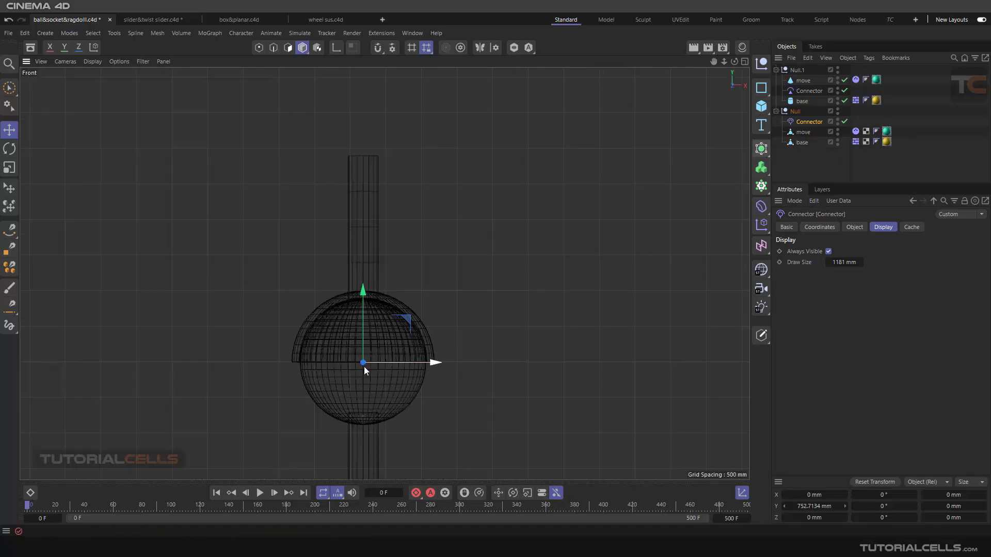
middle_click(385, 336)
middle_click(308, 262)
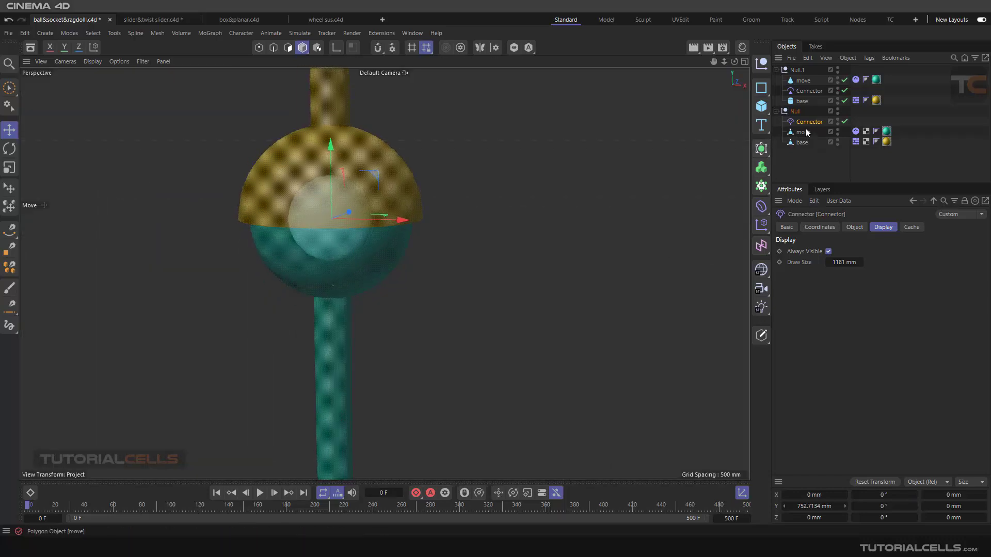
left_click(854, 227)
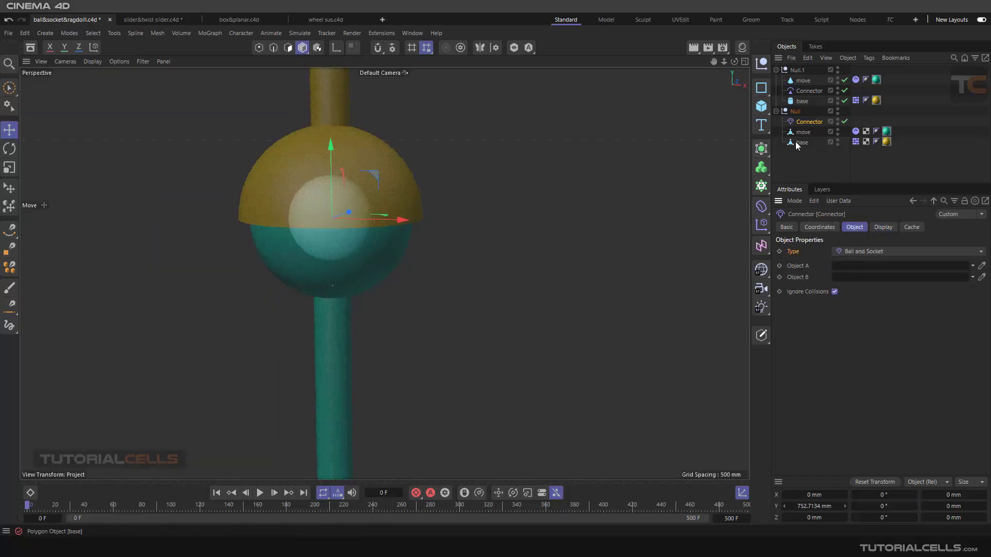
Step: Link base as Object A and move as Object B of the ball-and-socket connector, and test the simulation before returning to the start
left_click_drag(801, 143, 843, 266)
left_click_drag(802, 132, 862, 287)
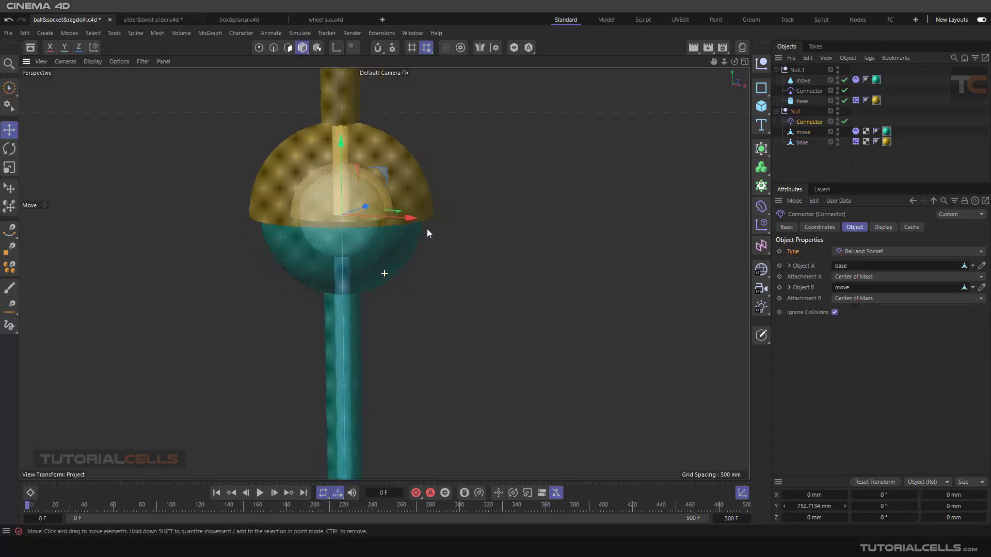
left_click(260, 492)
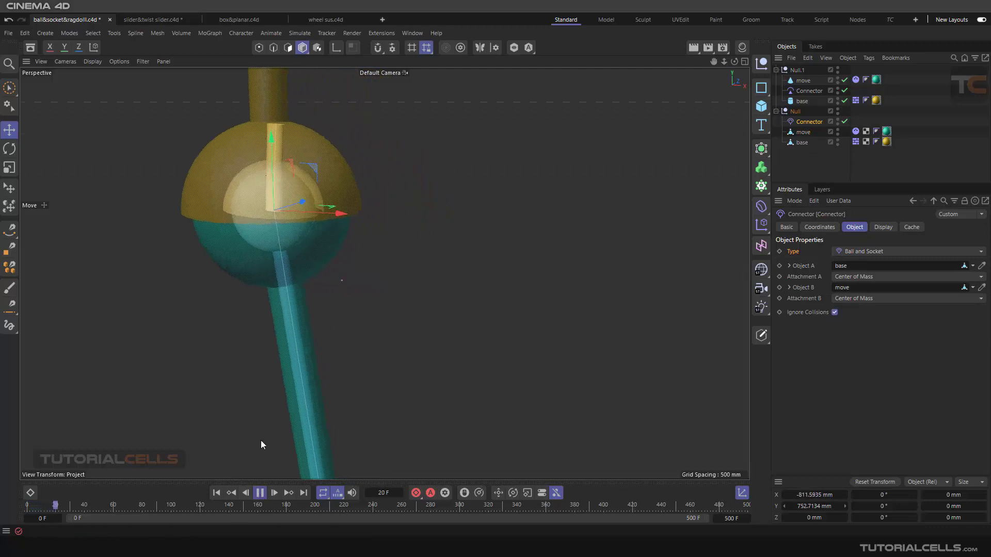
scroll(262, 428, "down", 6)
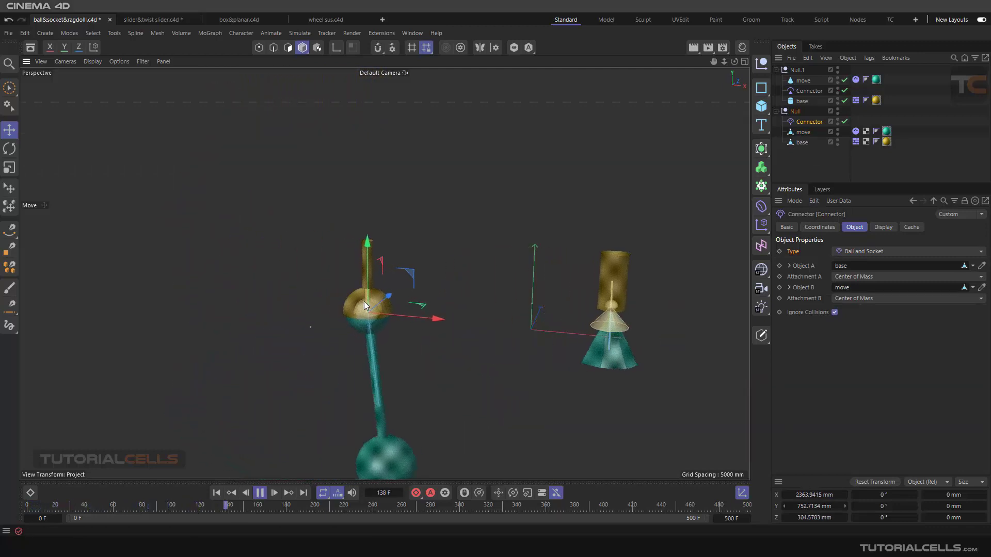
left_click(260, 494)
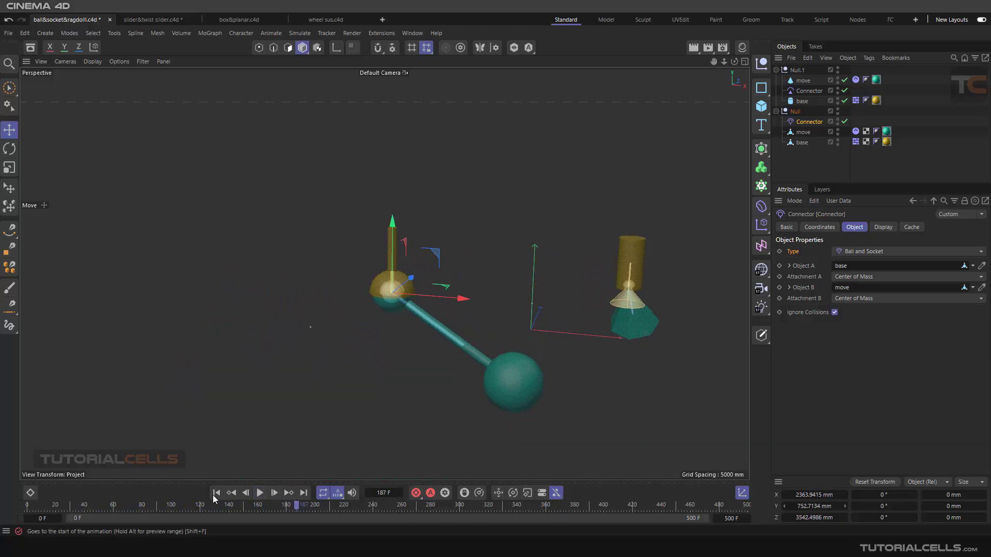
left_click(216, 493)
Step: Enable the Ellipse option on the ragdoll connector in Null.1 and set its Cone Radius Y to about 79.1°
scroll(595, 323, "up", 4)
scroll(547, 308, "up", 3)
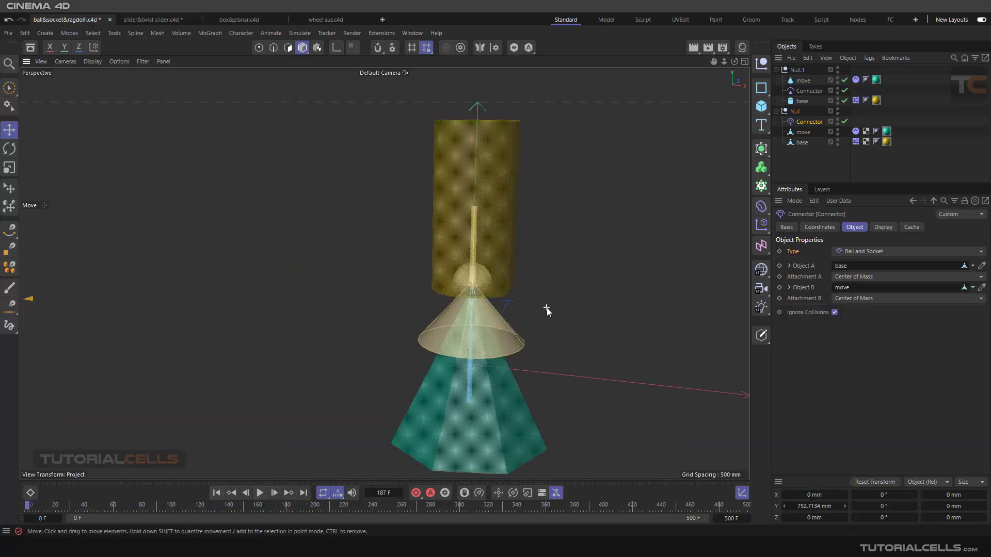
left_click_drag(516, 311, 438, 310, "alt")
left_click(808, 91)
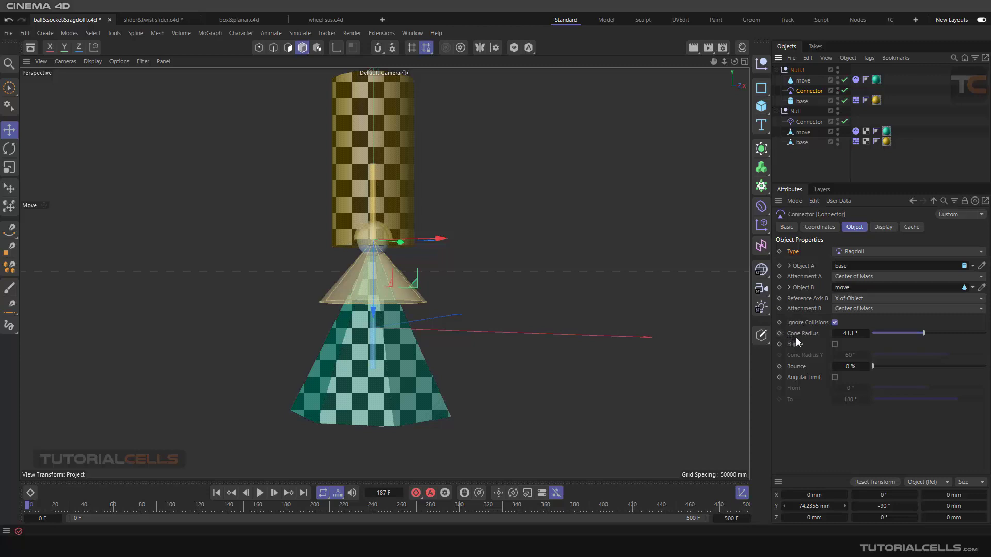
left_click(834, 344)
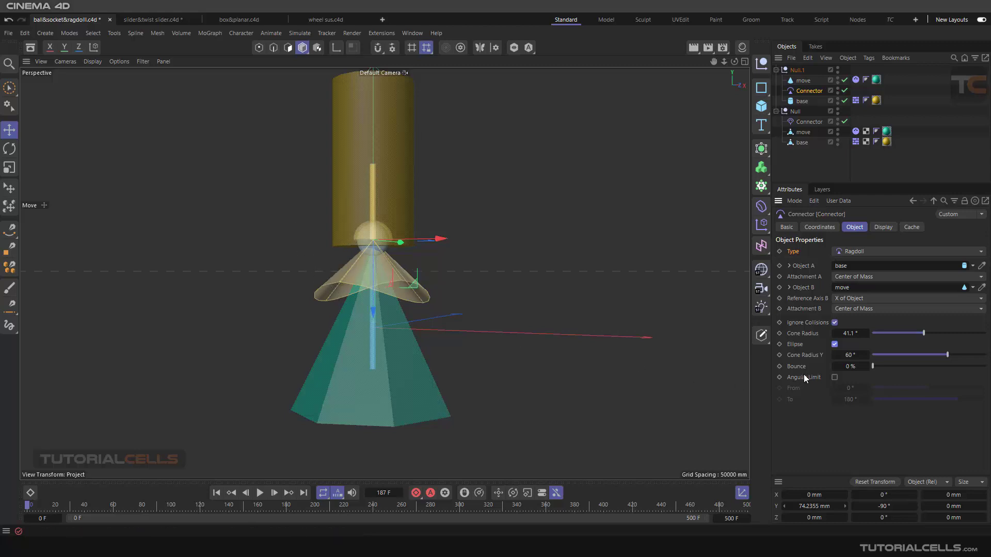
left_click(834, 344)
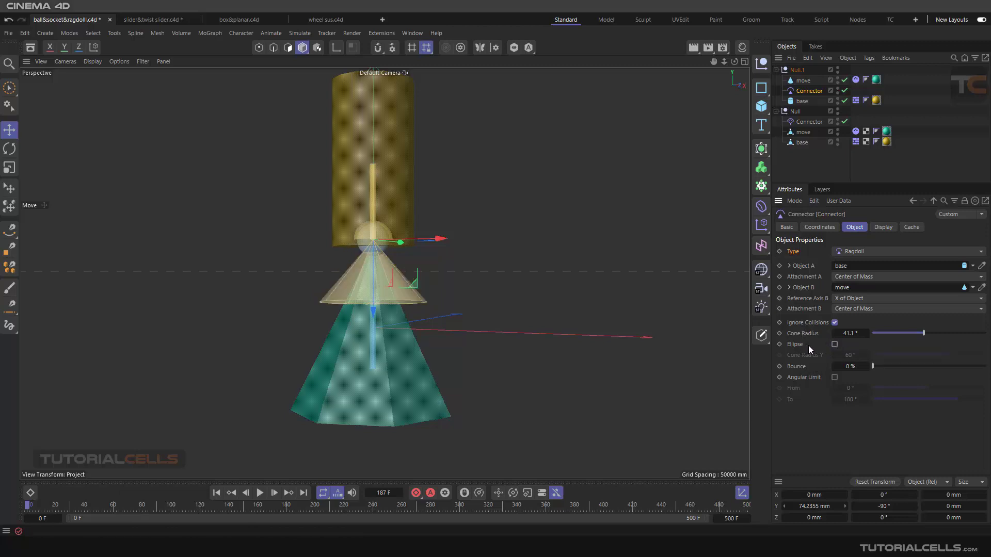
left_click(834, 344)
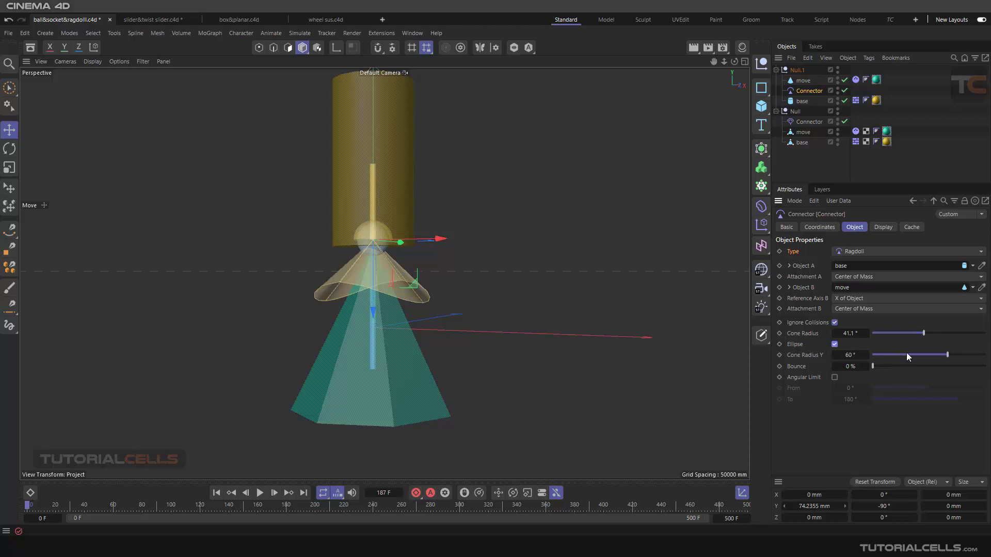
left_click_drag(937, 351, 971, 352)
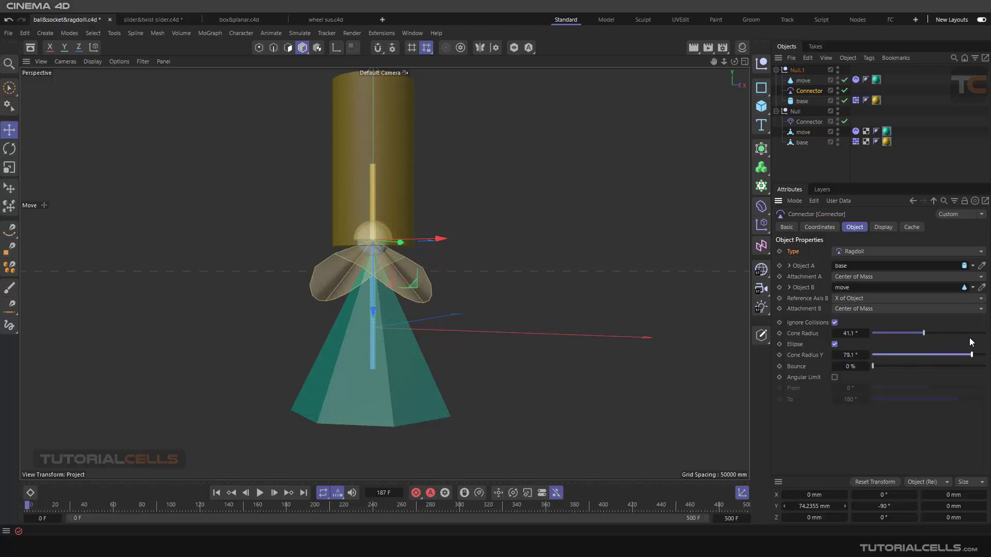
Step: Raise the ragdoll connector's Cone Radius Y to about 83.1° and play the simulation
scroll(427, 288, "up", 10)
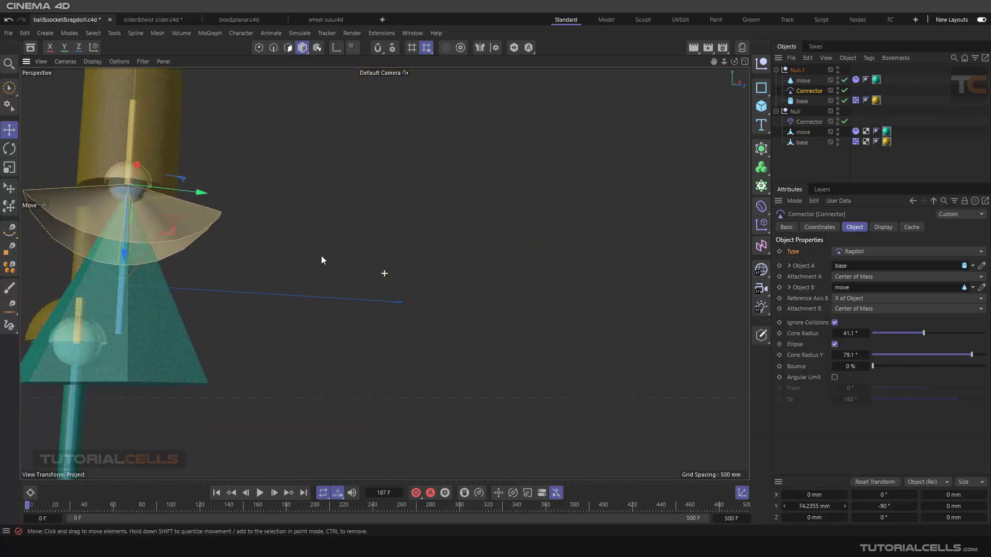
left_click_drag(342, 264, 413, 294, "alt")
middle_click_drag(412, 298, 425, 304, "alt")
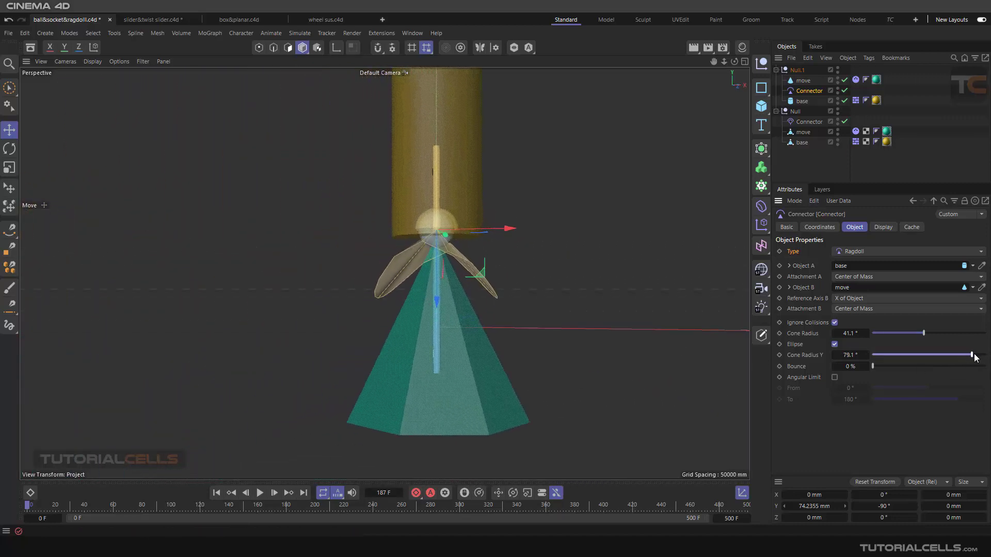
left_click_drag(971, 355, 978, 357)
left_click(259, 492)
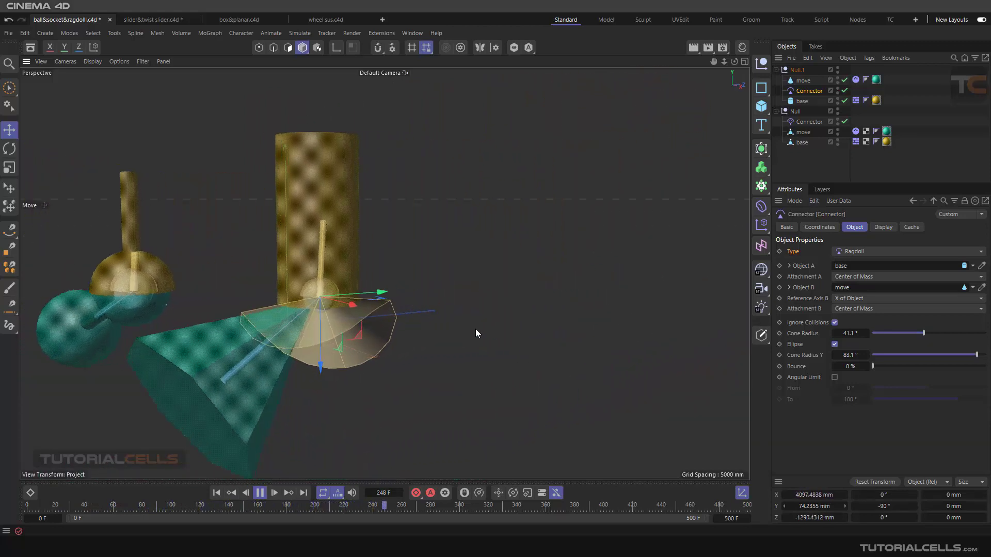
Step: Reduce the ragdoll connector's Cone Radius Y to about 21.1° during playback, and stop the simulation
left_click(899, 355)
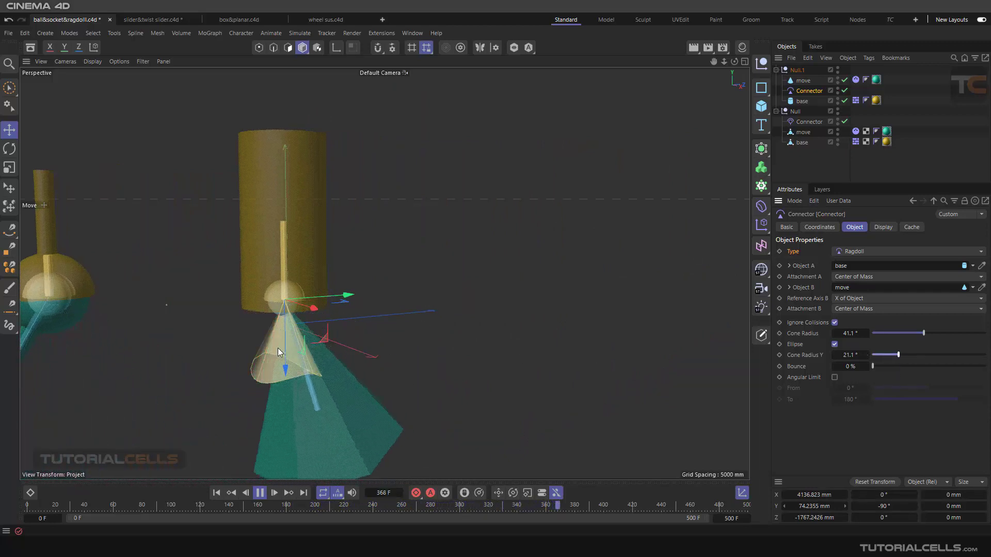
scroll(297, 350, "up", 2)
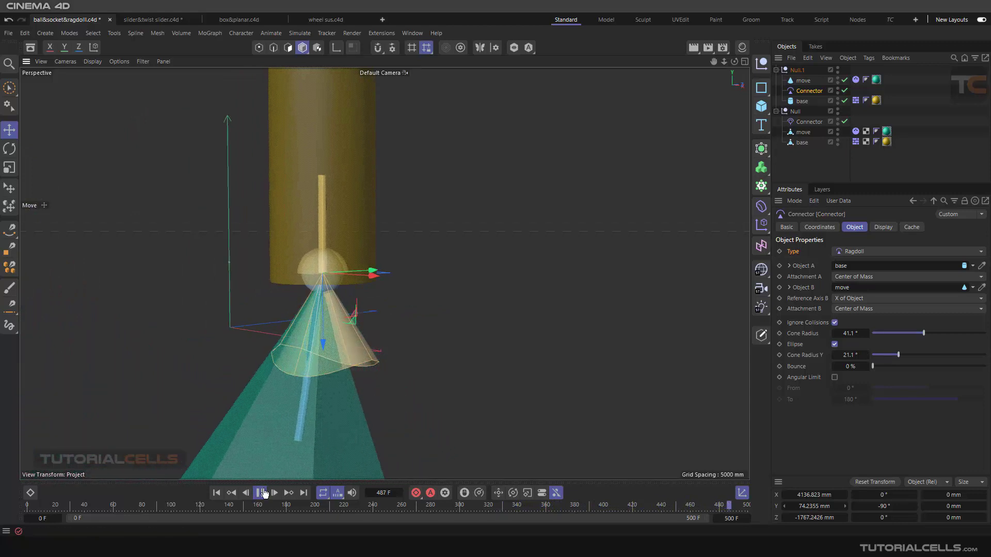
left_click(259, 492)
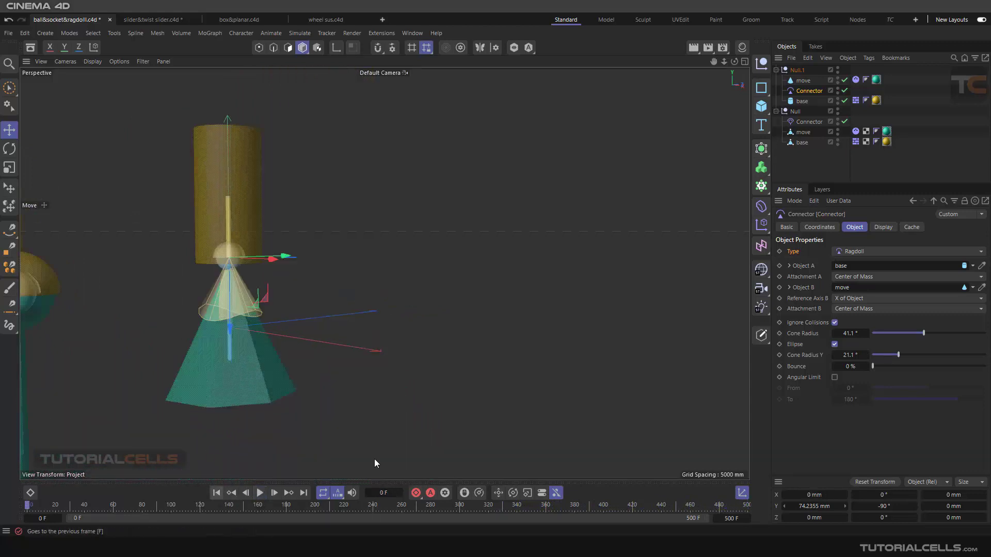
Step: Disable Ellipse on the ragdoll connector, set Bounce to 12 %, and try the Angular Limit option by switching it on and off
left_click(834, 344)
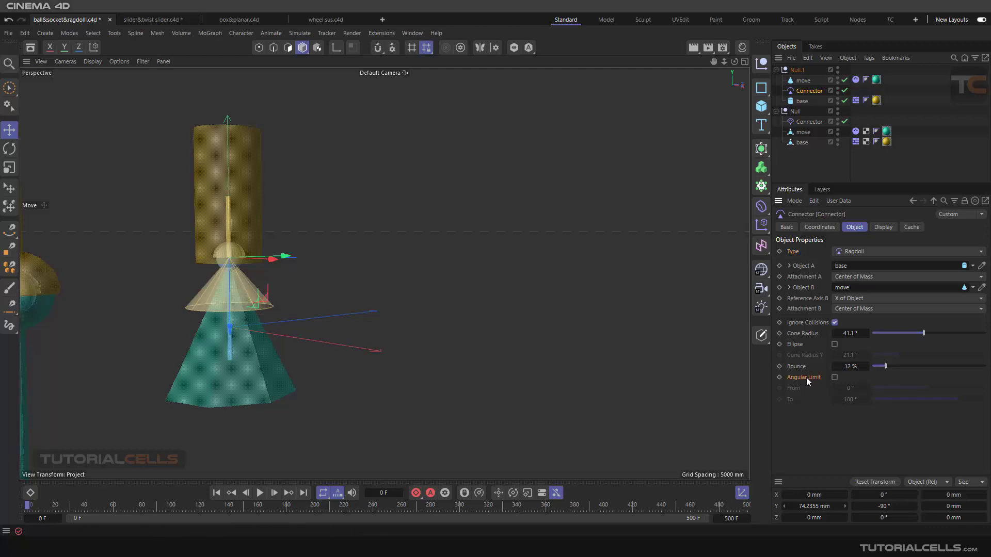
left_click(834, 377)
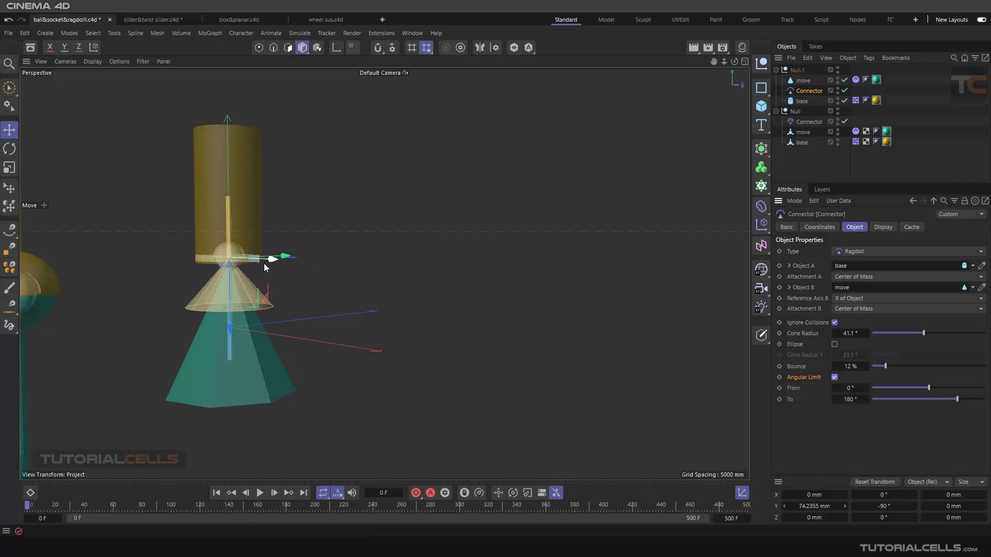
left_click_drag(264, 264, 289, 304, "alt")
scroll(303, 293, "up", 3)
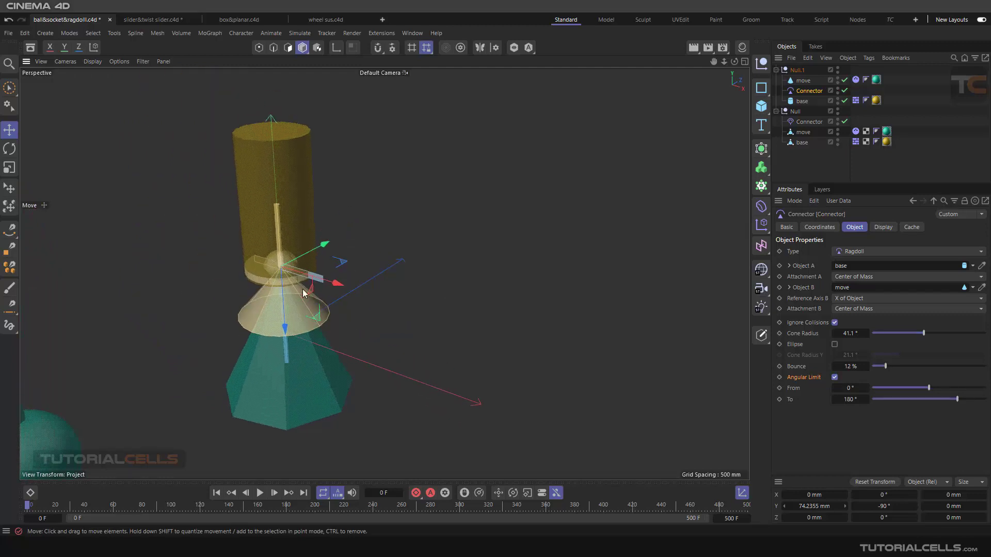
left_click(834, 377)
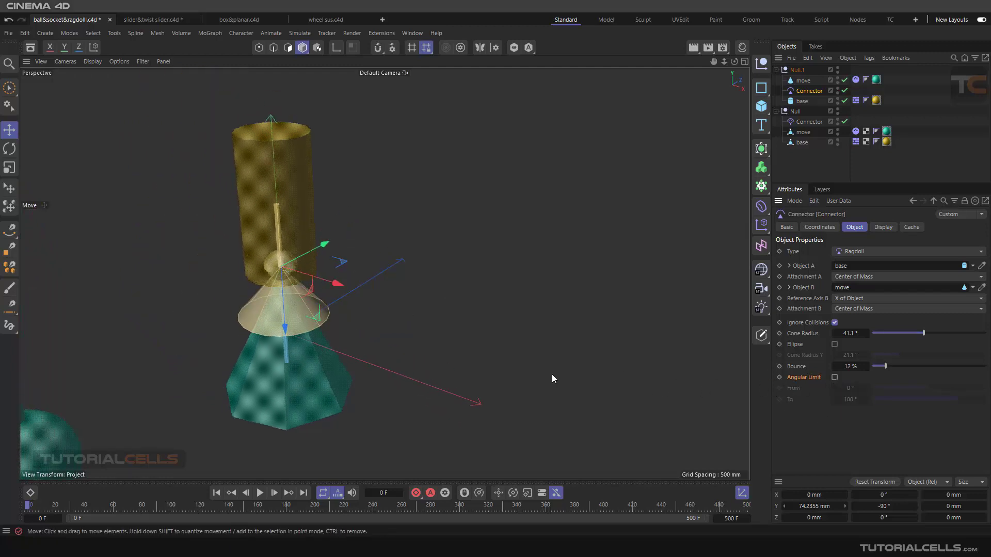
Step: Replace the ragdoll connector in Null.1 with a newly created Bullet Connector, and set its type to Ragdoll
left_click_drag(280, 358, 365, 307, "alt")
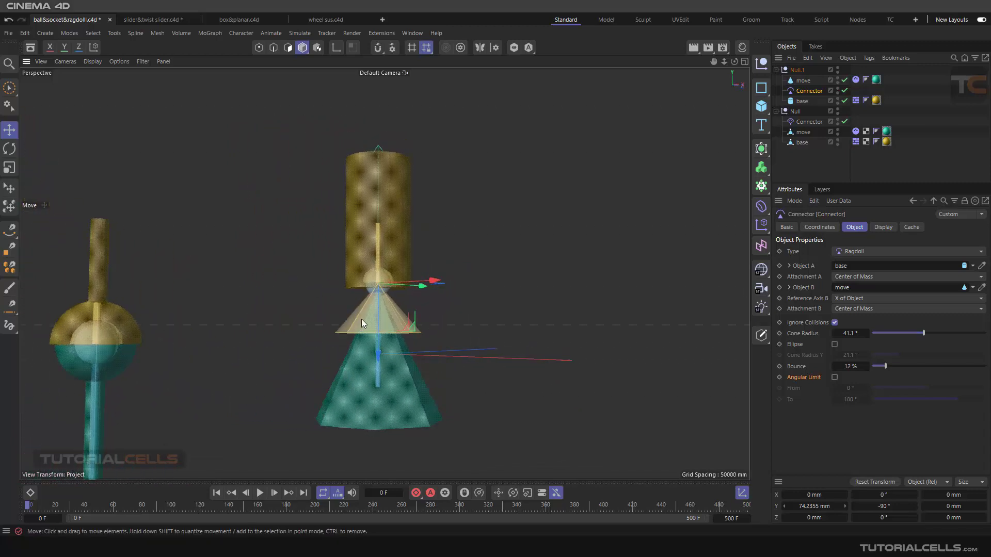
left_click_drag(383, 261, 358, 354, "alt")
scroll(357, 354, "down", 5)
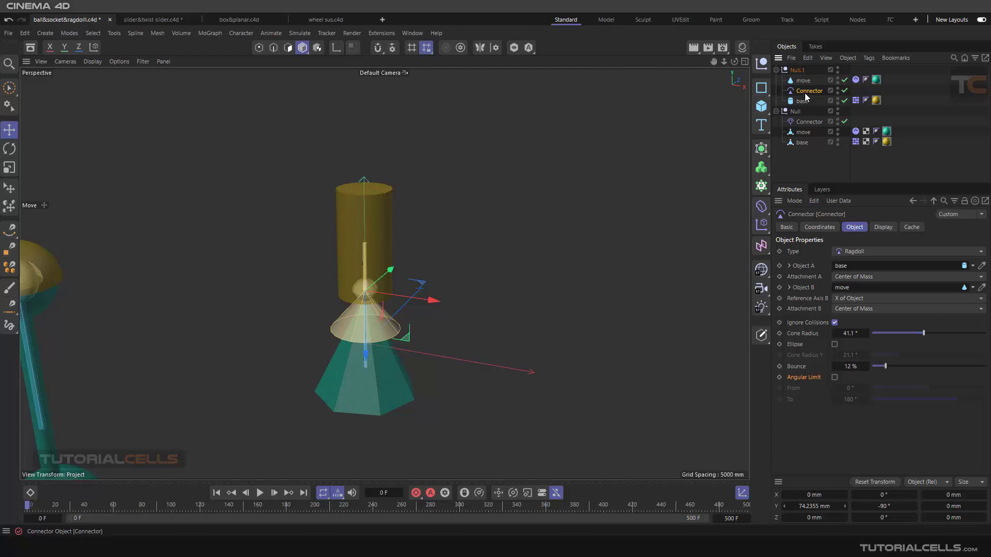
key("Delete")
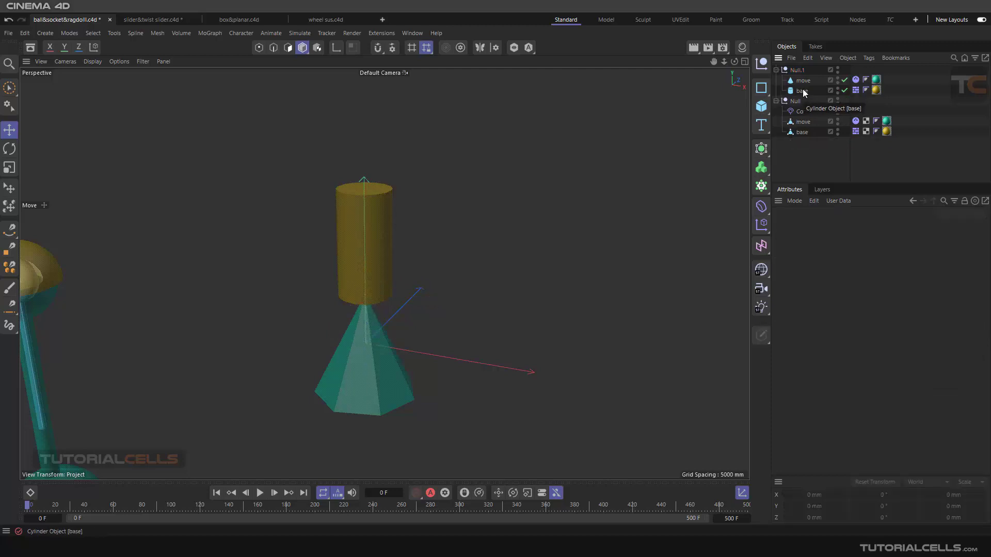
left_click(301, 33)
mouse_move(317, 102)
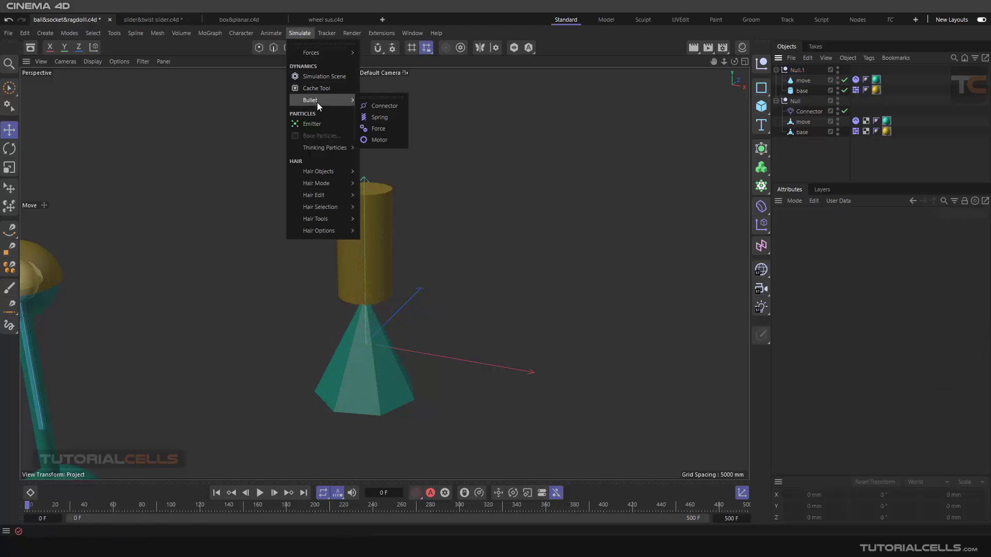
left_click(379, 105)
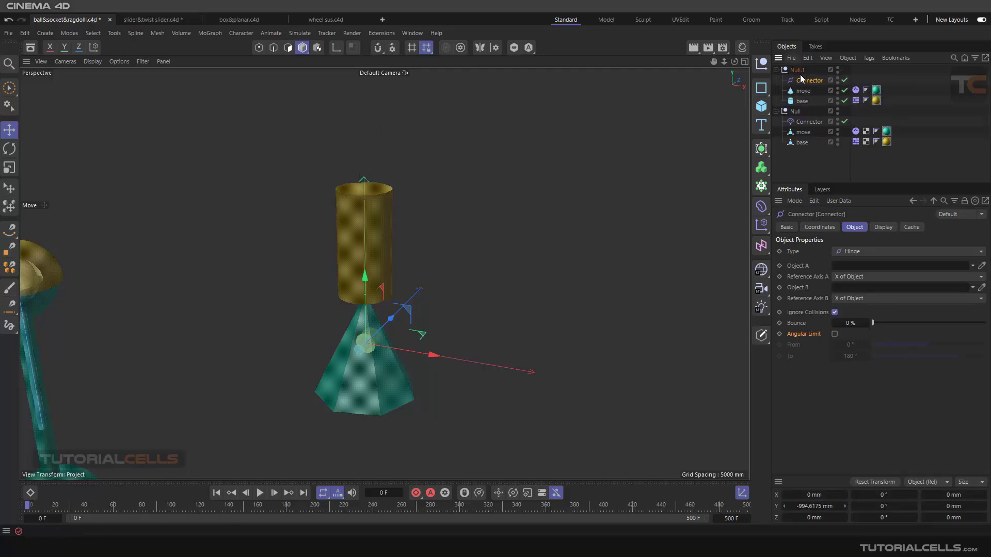
left_click(855, 252)
left_click(862, 299)
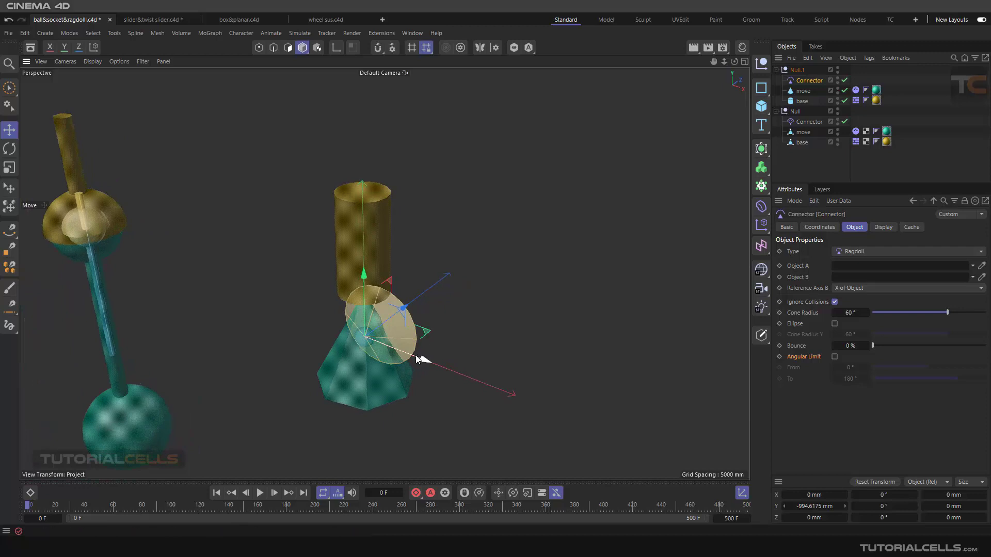
Step: Center the new connector on the base cylinder by nesting it in base and resetting its transform, and place it back between move and base
left_click_drag(417, 354, 499, 396)
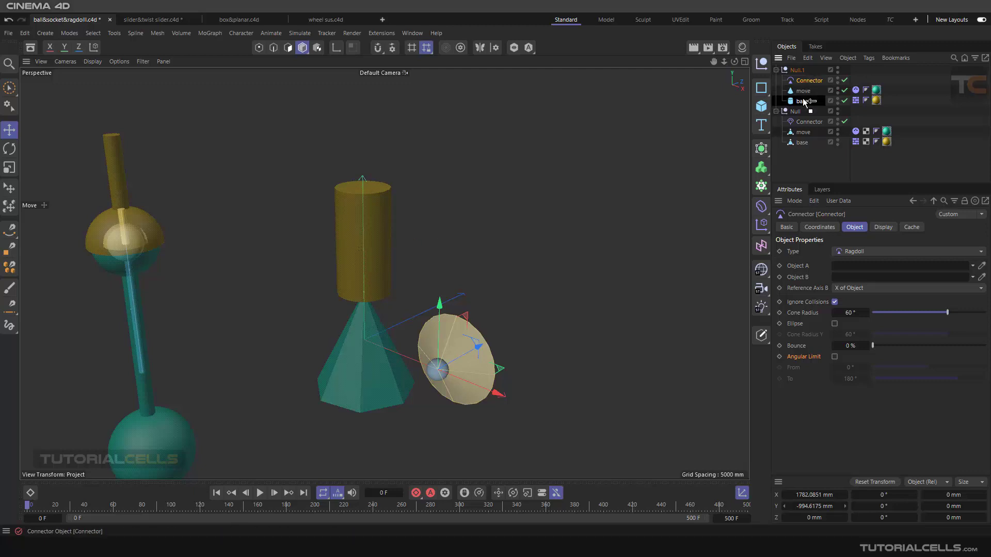
left_click_drag(803, 101, 803, 102)
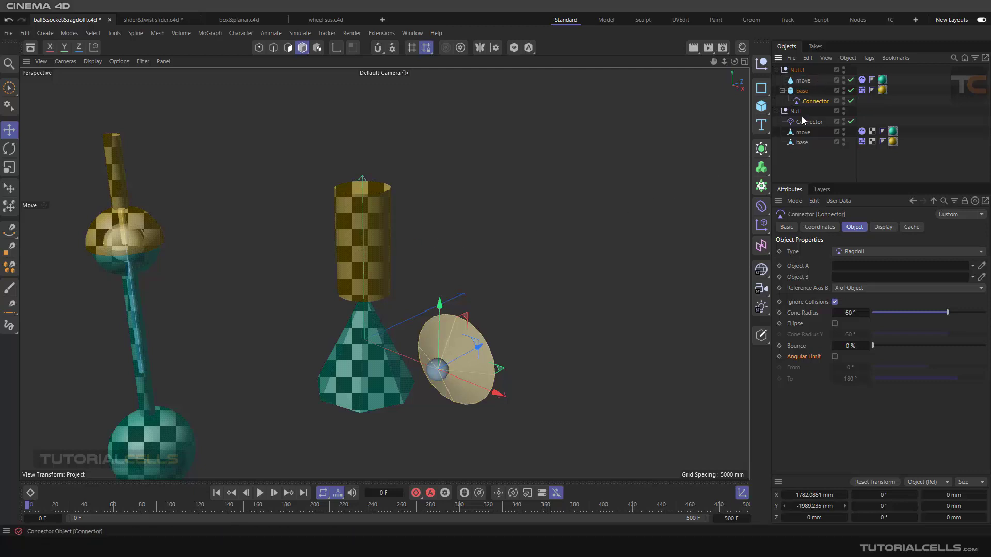
left_click(859, 482)
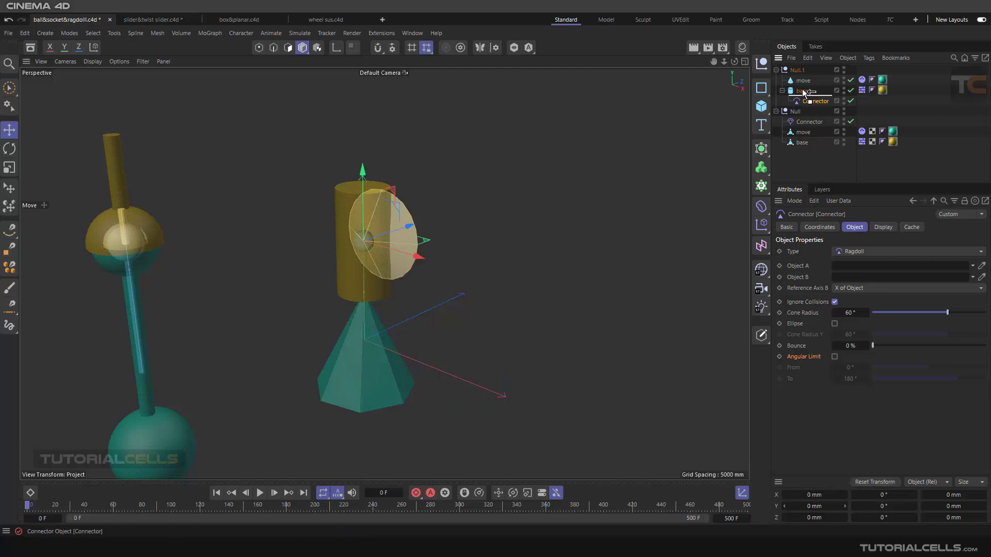
left_click_drag(804, 88, 803, 89)
Step: Rotate the ragdoll connector to -90° so its cone points down, and move it to Y about 5 mm at the cylinder's lower end
left_click(9, 149)
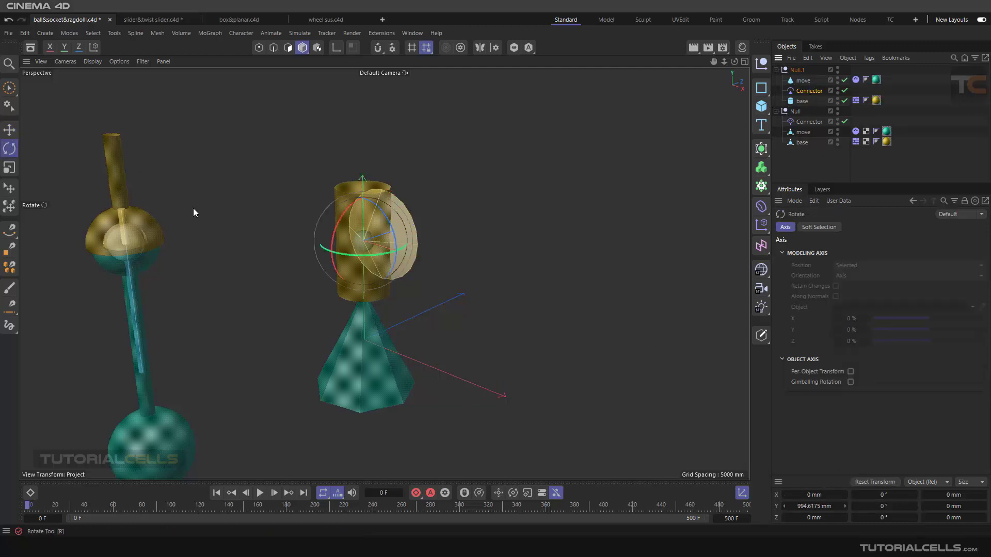
left_click_drag(343, 229, 370, 348)
key("e")
scroll(366, 317, "up", 5)
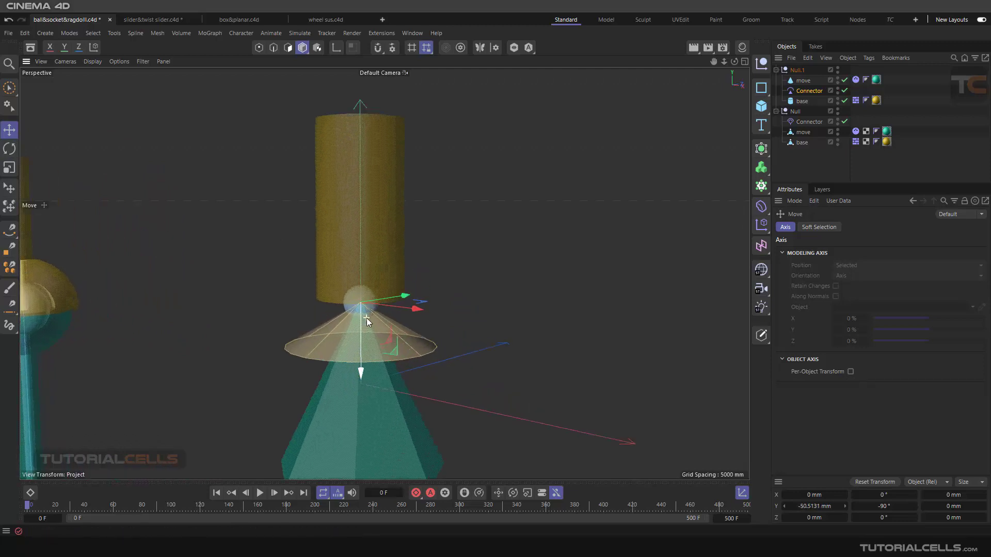
left_click_drag(354, 311, 352, 289, "alt")
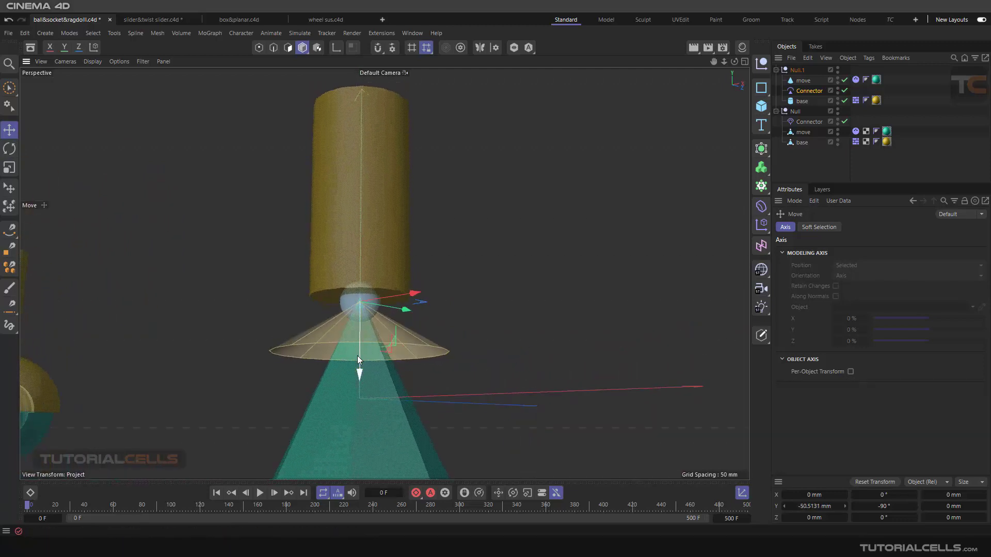
left_click_drag(359, 371, 411, 347)
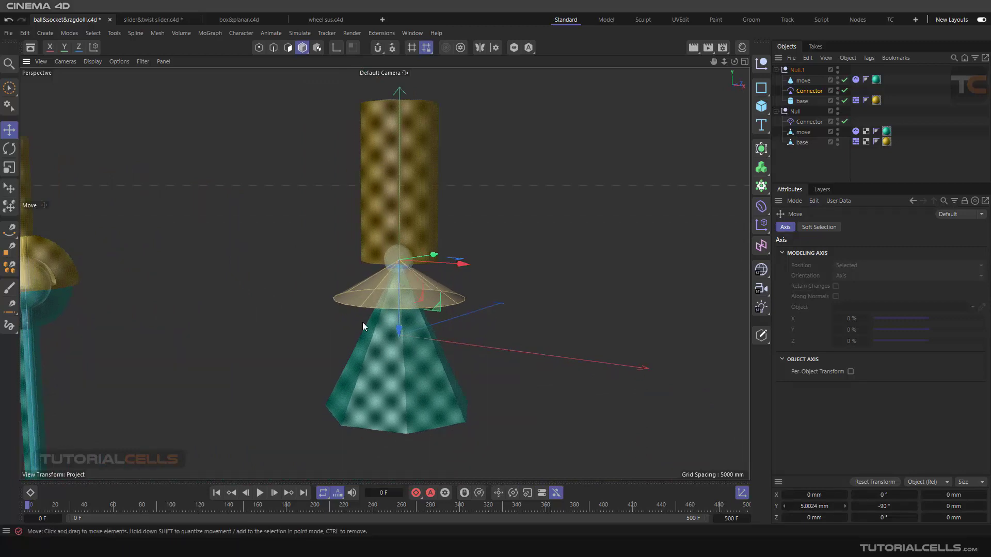
Step: Set the ragdoll connector's Cone Radius to about 40.9°
left_click(809, 91)
left_click_drag(901, 316, 912, 312)
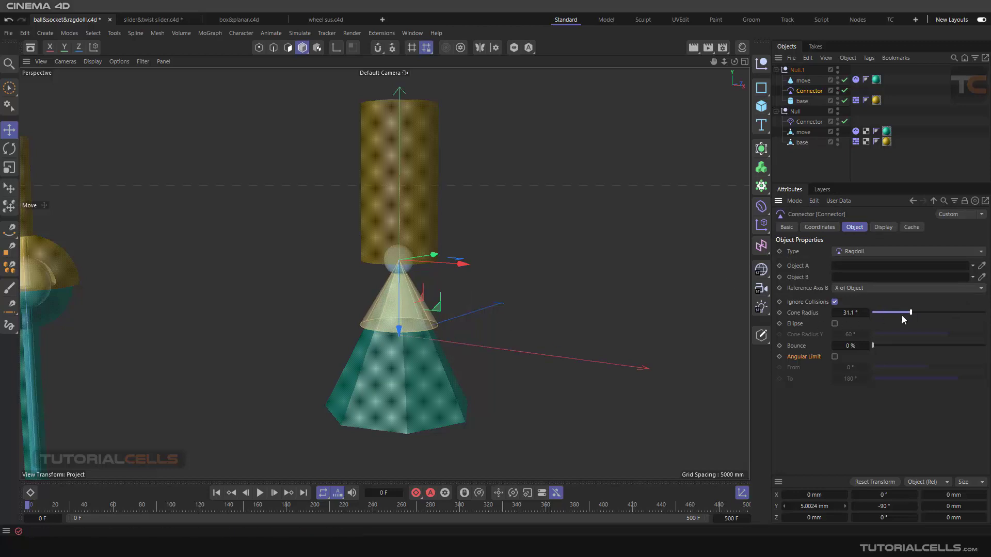
mouse_move(924, 313)
left_mouse_down()
mouse_move(984, 313)
mouse_move(877, 313)
mouse_move(985, 313)
mouse_move(922, 313)
left_mouse_up()
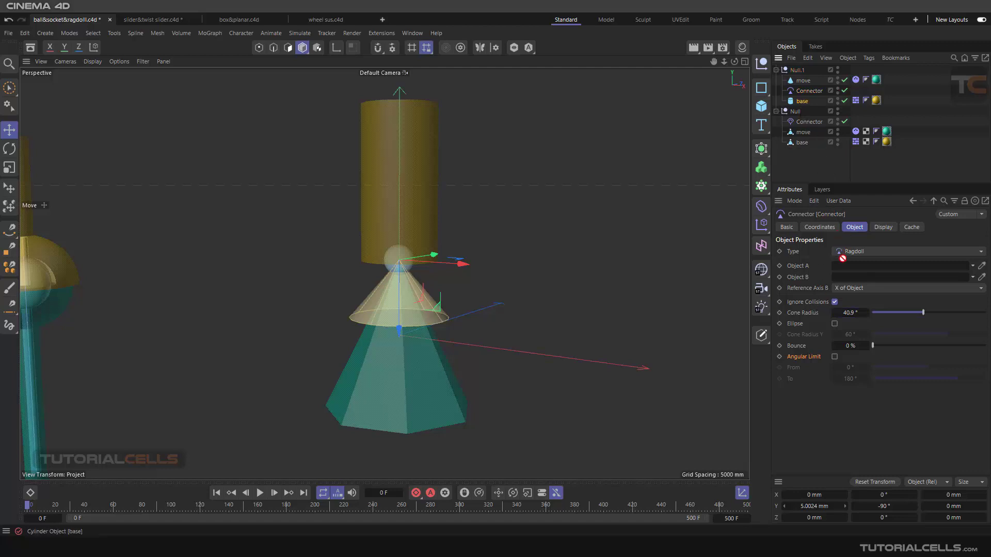
Step: Link the ragdoll connector to base as Object A and move as Object B, and play the simulation
left_click_drag(842, 258, 846, 287)
left_click(259, 493)
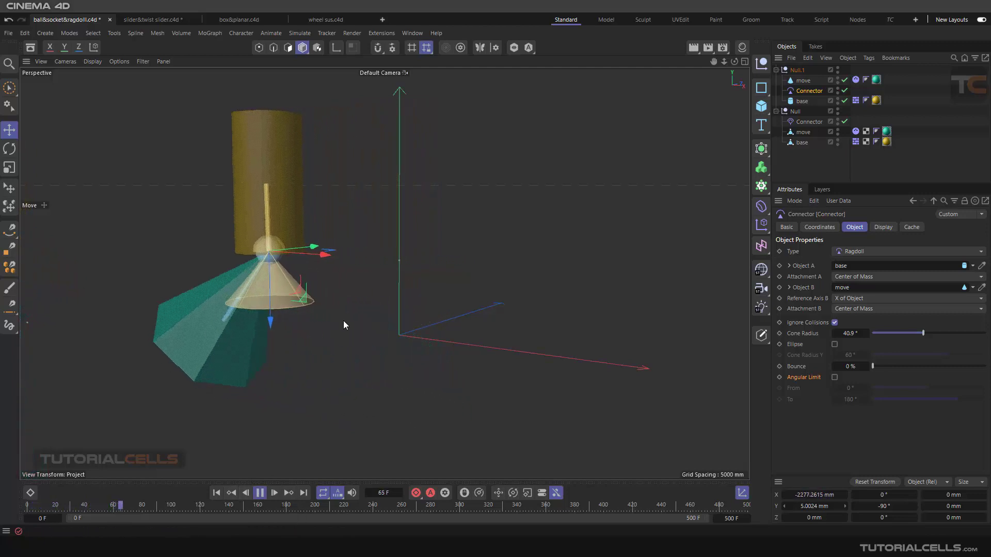
Step: Reduce the ragdoll connector's Cone Radius to about 17.1° and replay the simulation from the first frame to test the tighter swing limit
left_click_drag(893, 333, 891, 333)
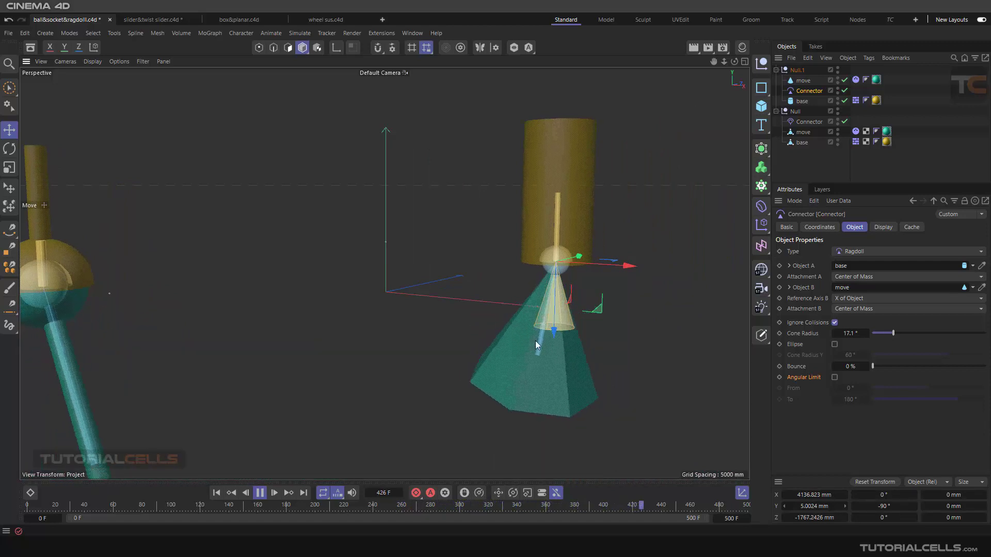
left_click(260, 493)
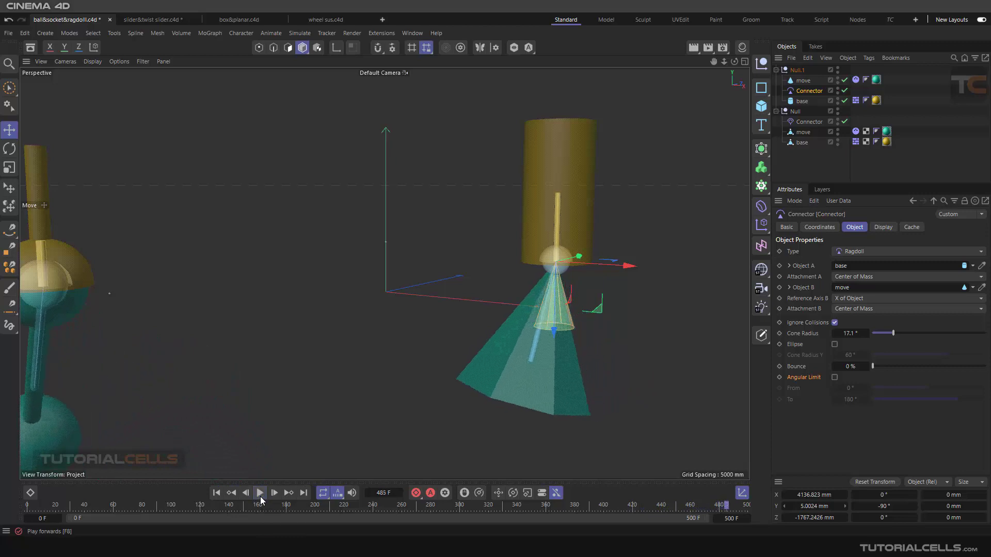
left_click(217, 493)
left_click(260, 492)
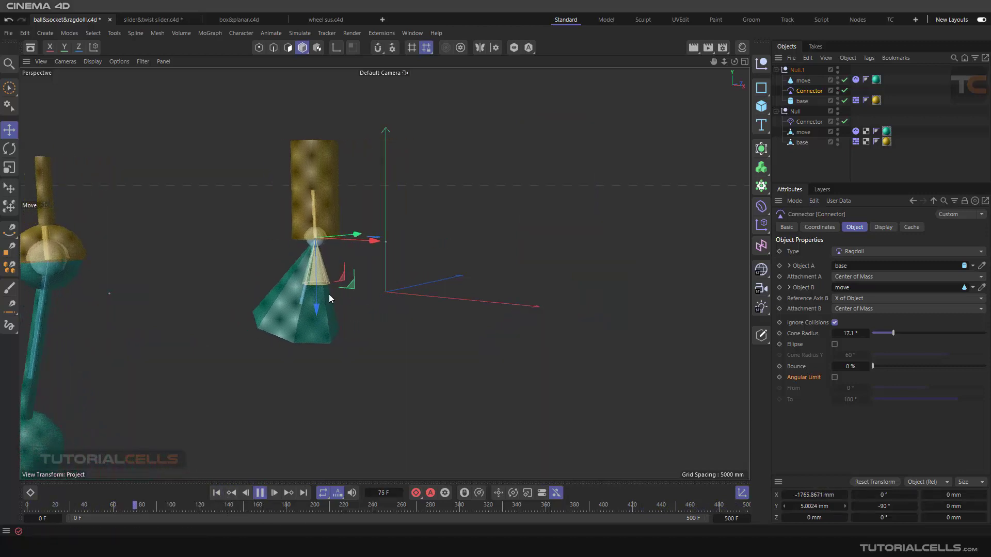
left_click_drag(375, 300, 606, 338)
key("F8")
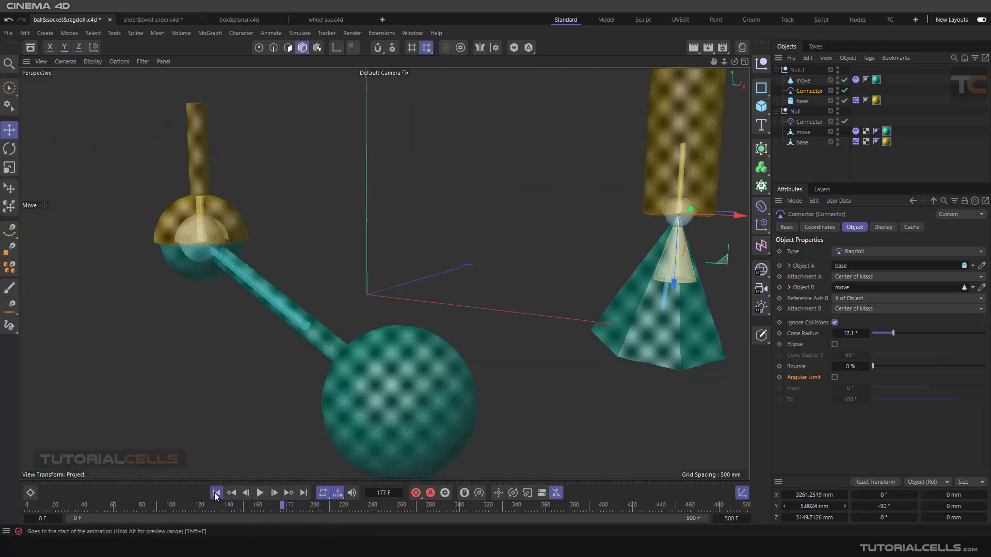
Step: Replay the simulation from the start, pause it at frame 58, and examine the connector's cone limit against the swinging cone from several angles
left_click(216, 493)
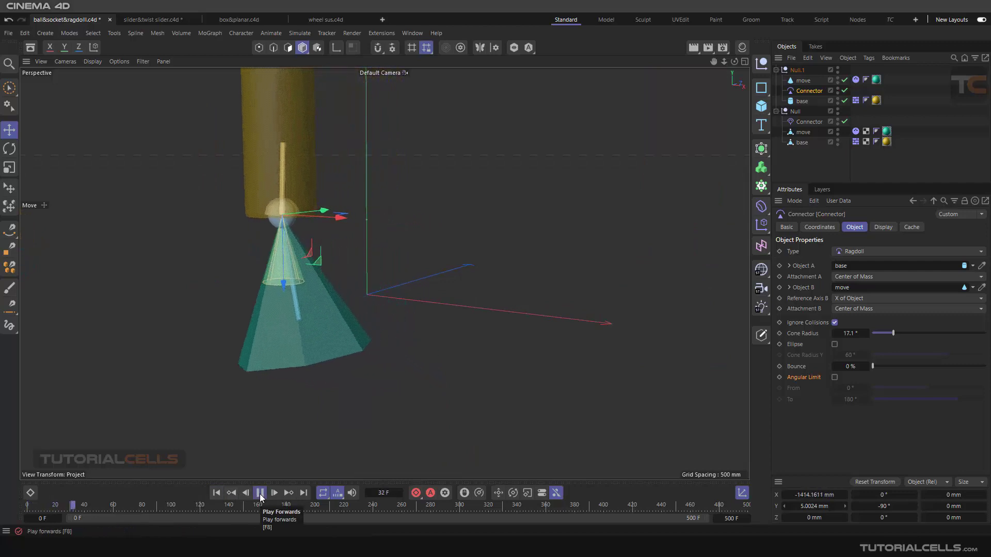
left_click(259, 494)
scroll(262, 285, "up", 5)
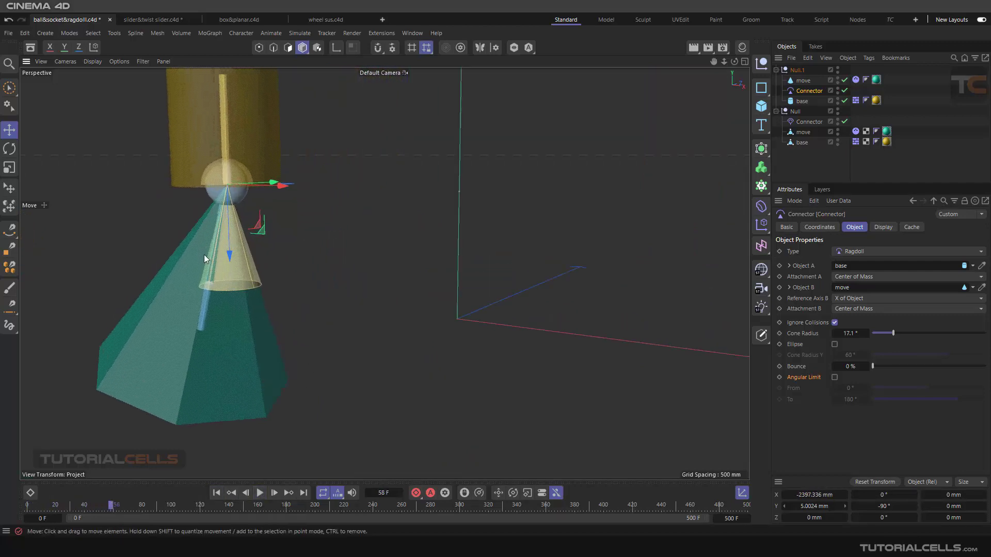
left_click_drag(298, 311, 277, 311, "alt")
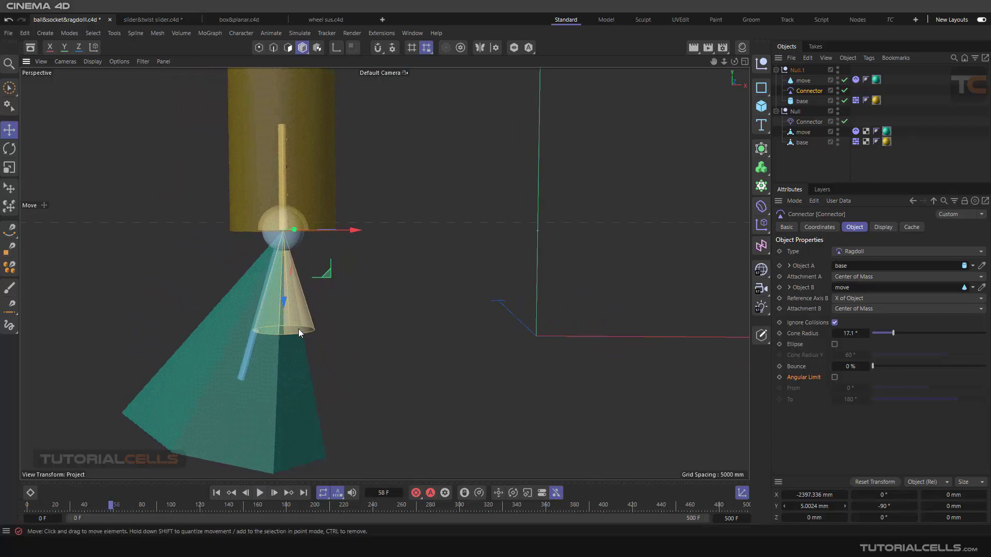
left_click_drag(293, 331, 240, 352, "alt")
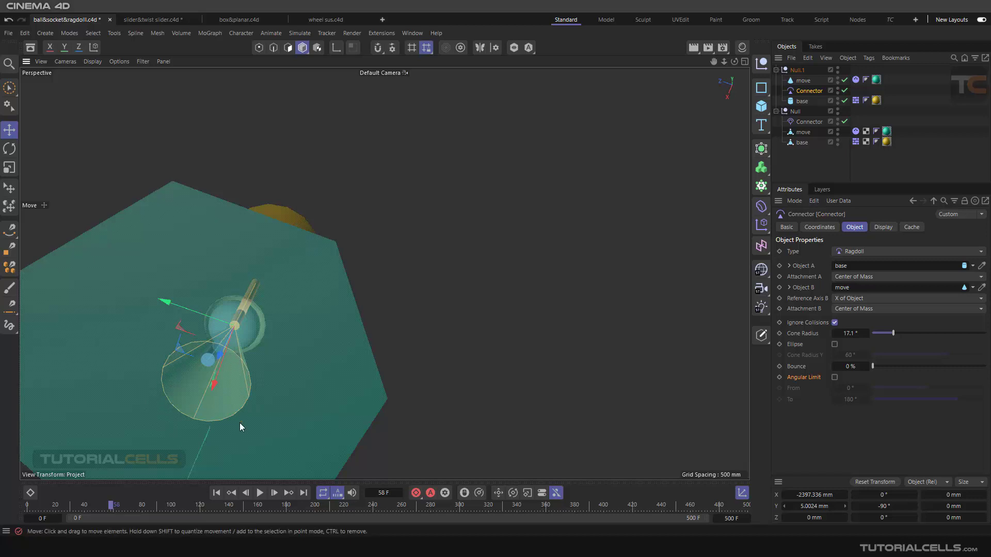
left_click_drag(245, 363, 334, 346, "alt")
left_click_drag(360, 316, 369, 405, "alt")
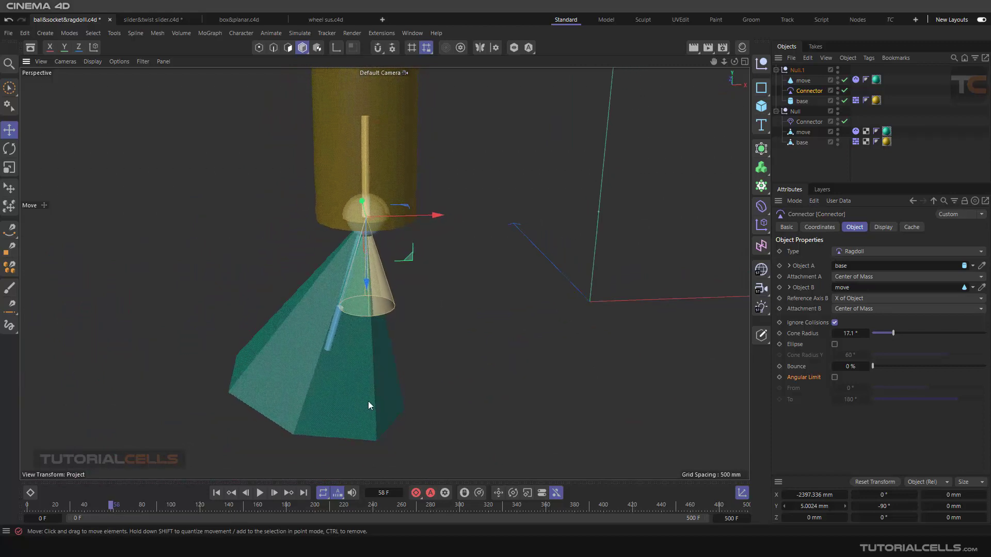
left_click_drag(335, 370, 343, 300, "alt")
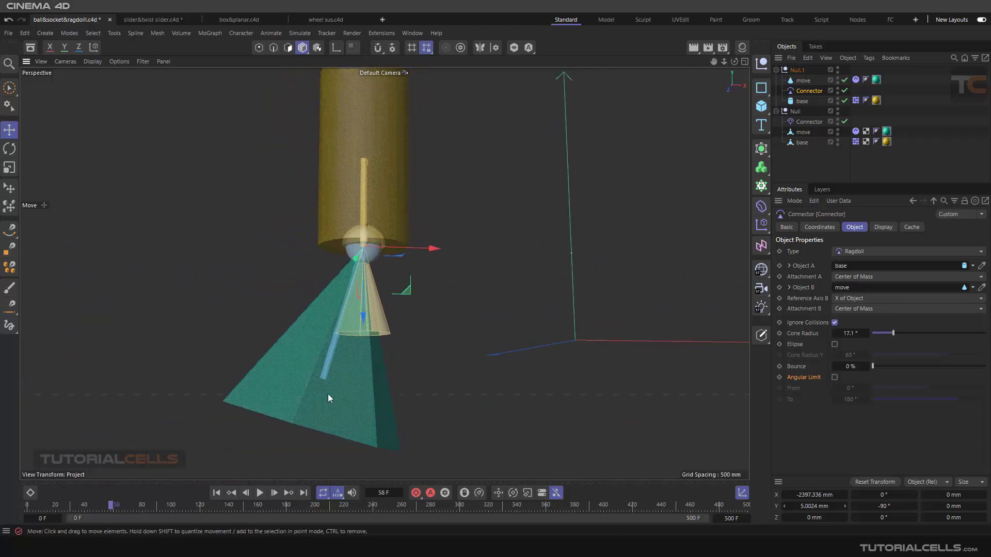
Step: Select the move cone to inspect its tilted axis from different angles, and clear the selection
left_click(295, 397)
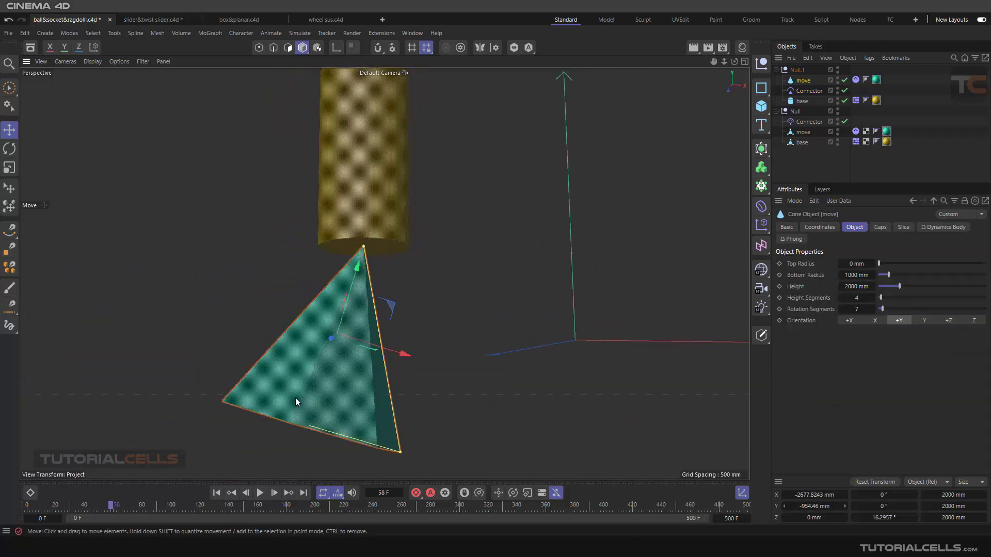
left_click_drag(345, 376, 327, 368, "alt")
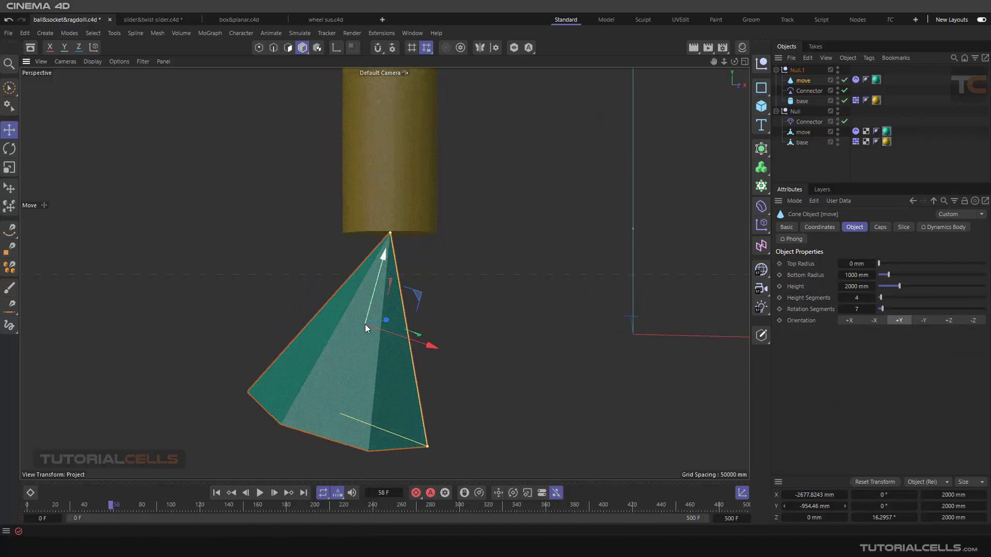
left_click_drag(365, 324, 479, 271, "alt")
left_click(463, 313)
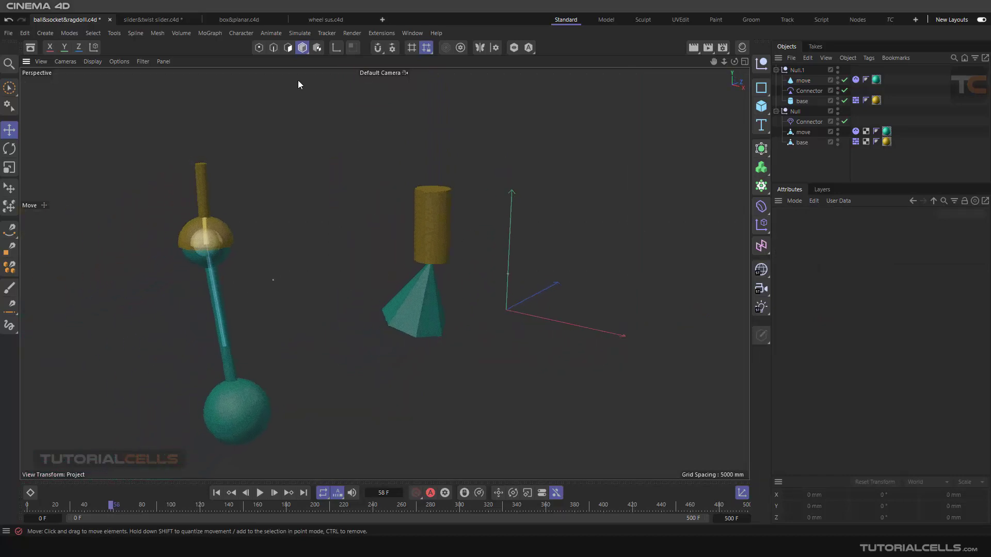